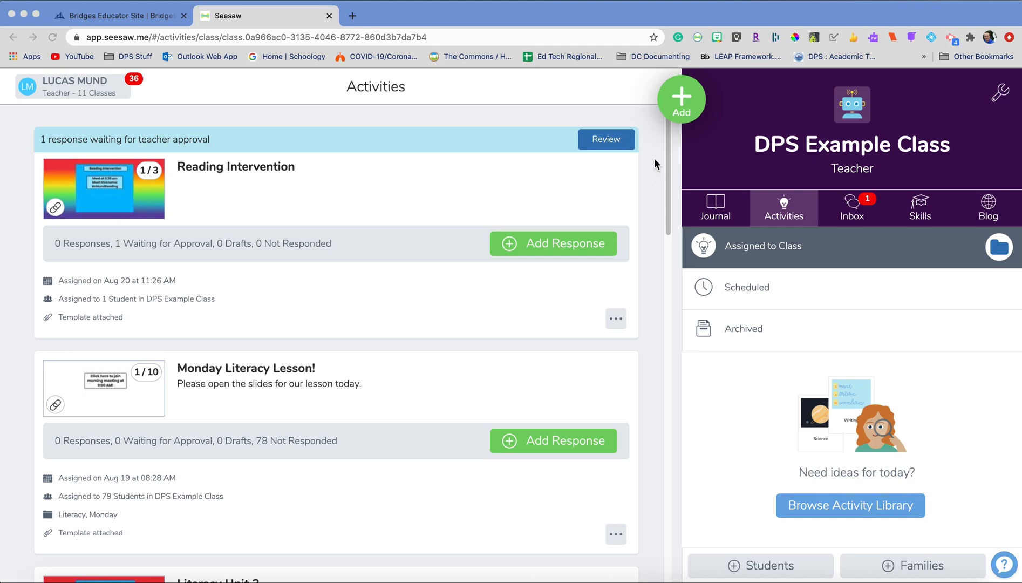
Start assigning an activity and search the School & District activity library for "dpsedtech"
{"action": "left_click", "coordinate": [682, 113]}
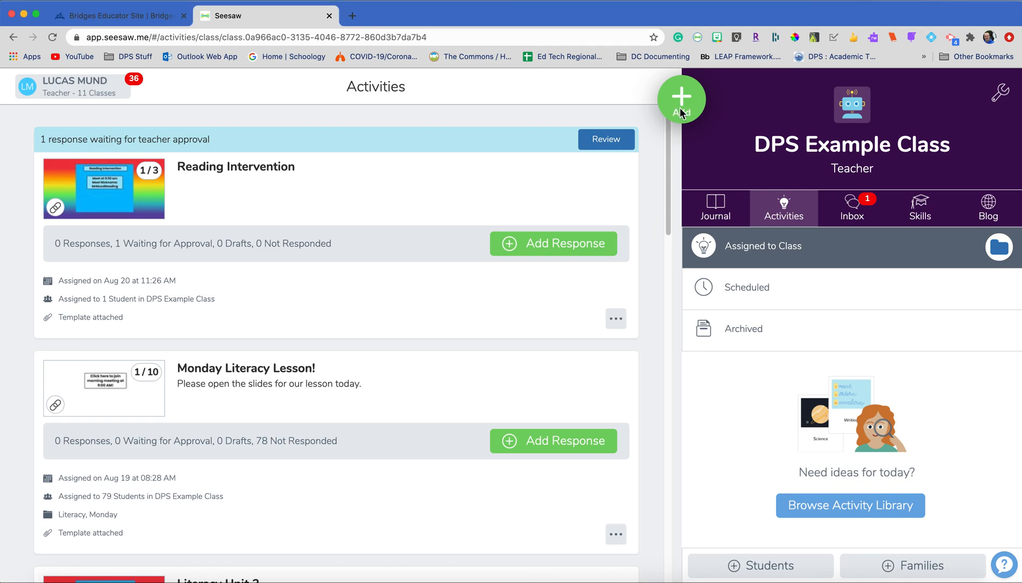
{"action": "left_click", "coordinate": [681, 112]}
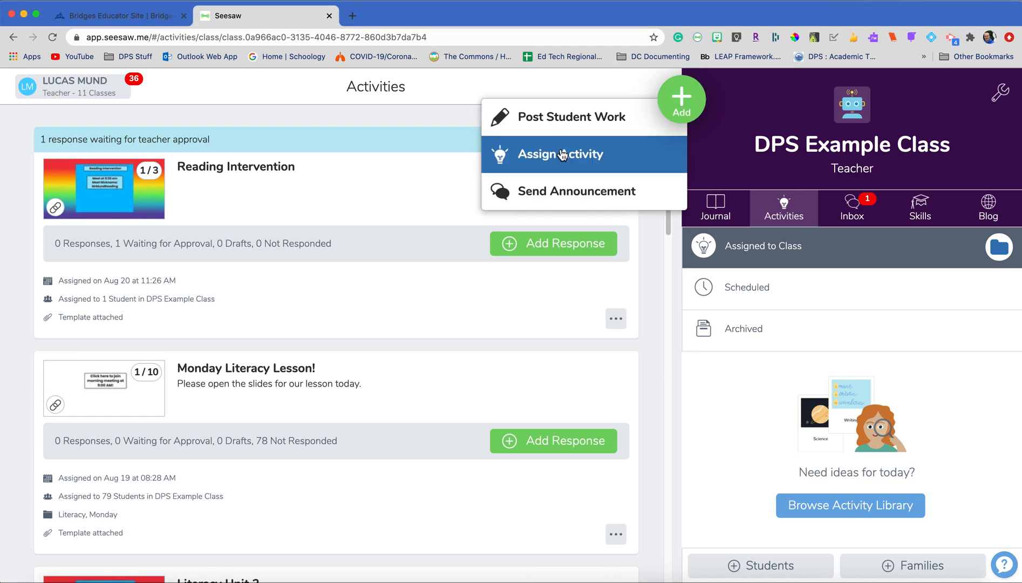
{"action": "left_click", "coordinate": [559, 151]}
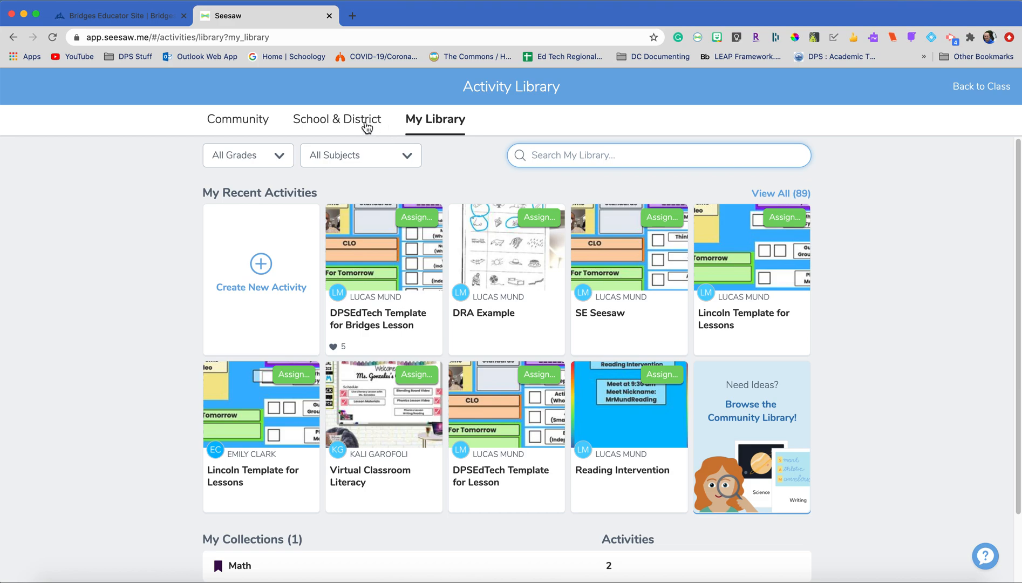
{"action": "left_click", "coordinate": [333, 130]}
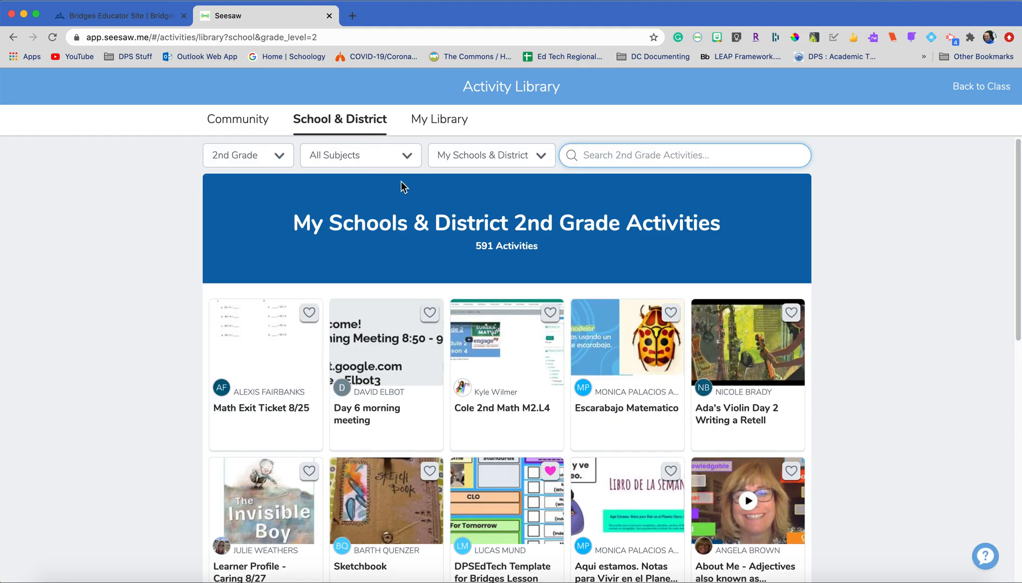
{"action": "left_click", "coordinate": [618, 157]}
{"action": "type", "text": "dpsedtech"}
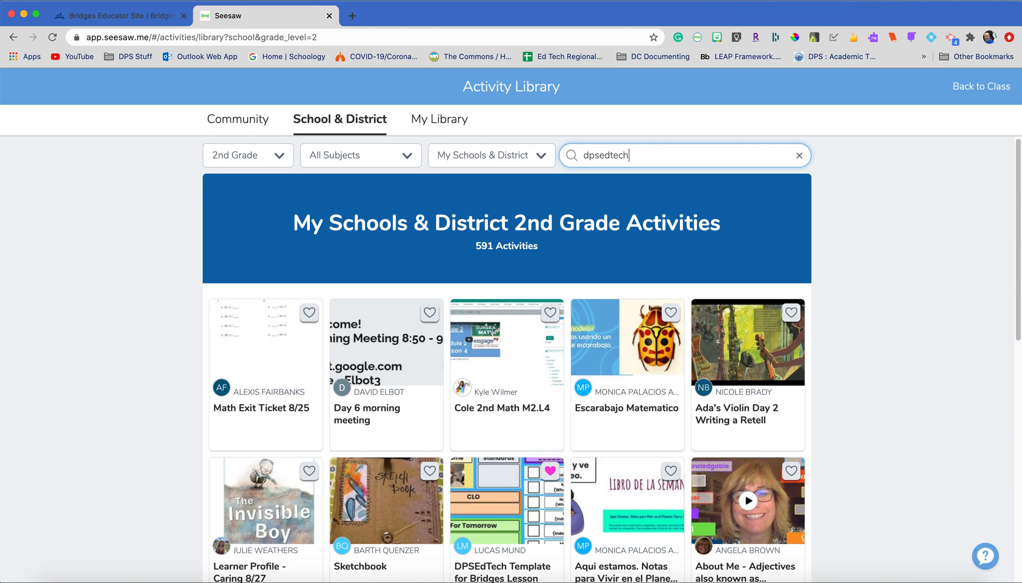
{"action": "key", "text": "Return"}
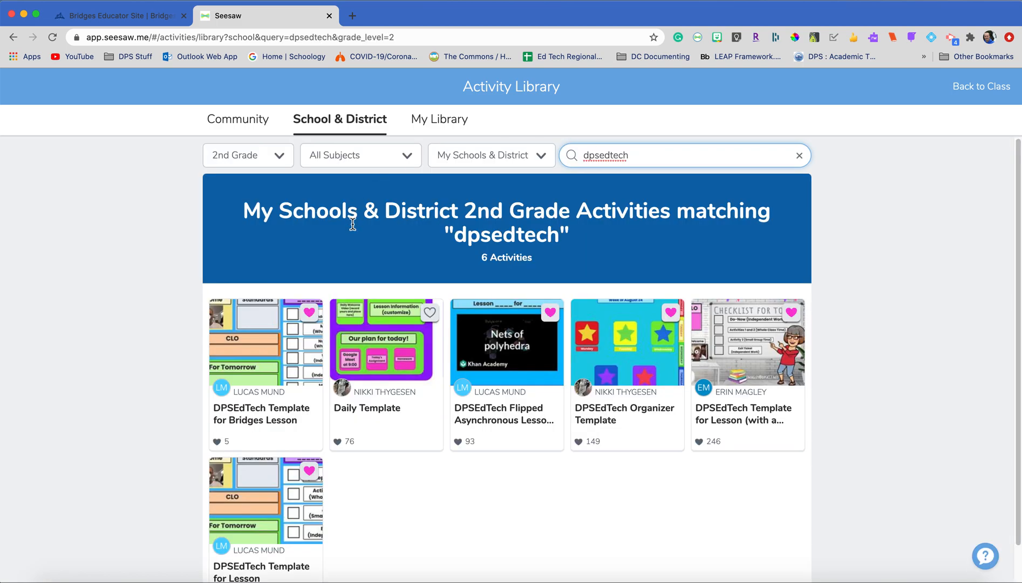
Open the "DPSEdTech Template for Bridges Lesson" activity and make an editable copy of it
{"action": "left_click_drag", "start_coordinate": [646, 158], "coordinate": [581, 157]}
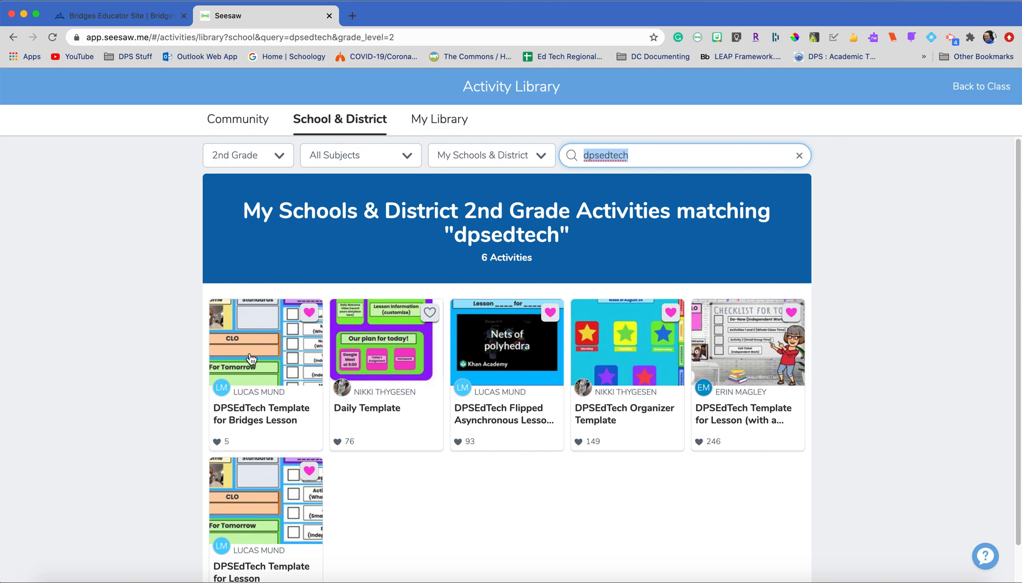
{"action": "left_click", "coordinate": [278, 354]}
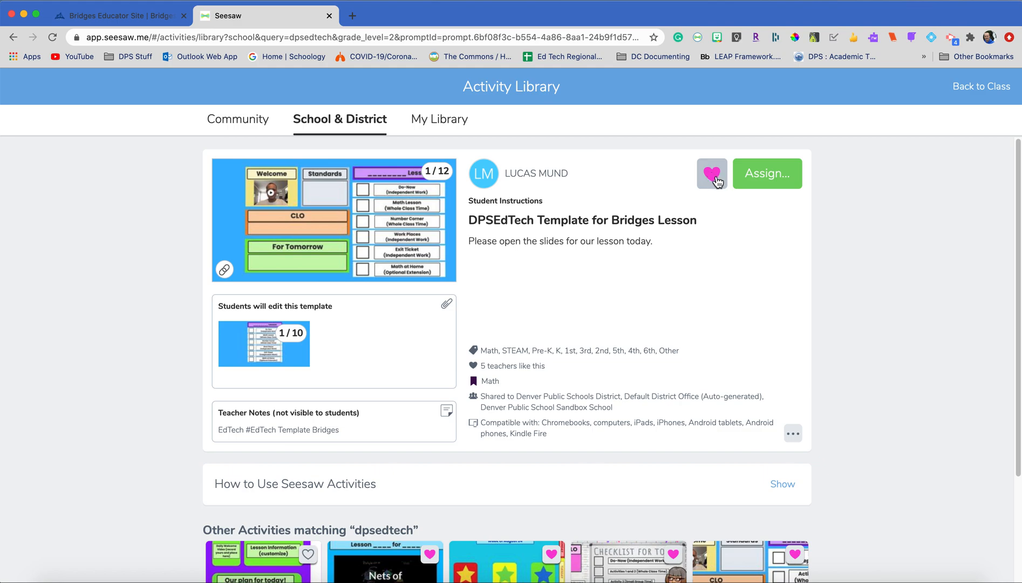
{"action": "left_click", "coordinate": [793, 435]}
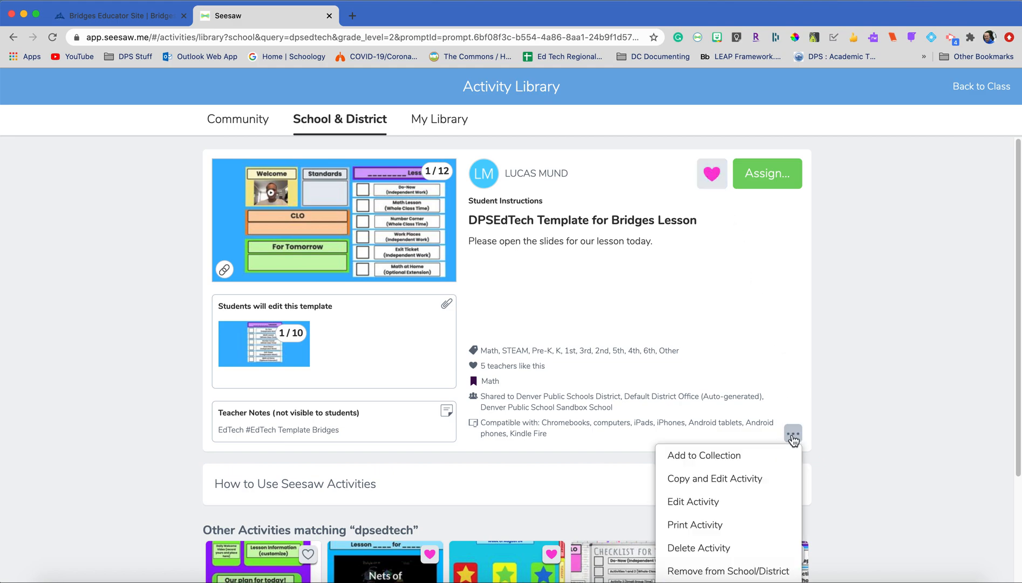
{"action": "left_click", "coordinate": [735, 482]}
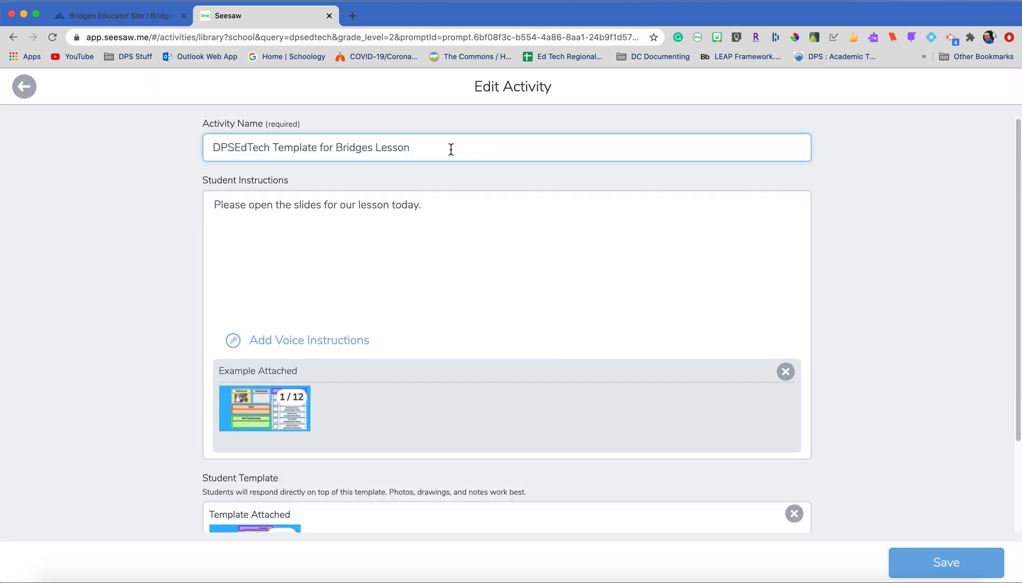
Open the attached student-instructions example for editing and go to page 4, "Activity 1 (Whole Group Time)"
{"action": "left_click_drag", "start_coordinate": [436, 151], "coordinate": [213, 145]}
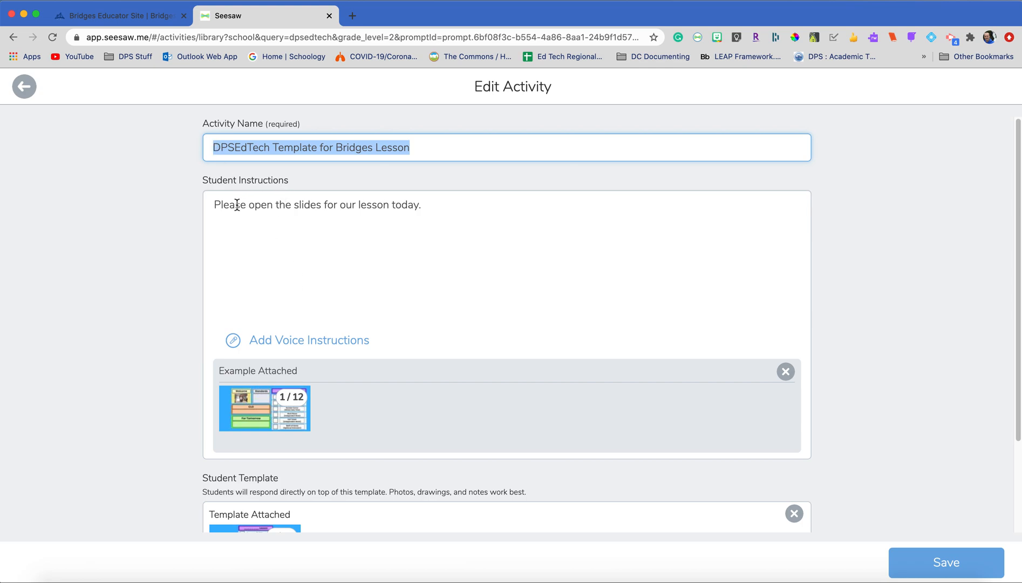
{"action": "scroll", "coordinate": [343, 288], "scroll_direction": "down", "scroll_amount": 2}
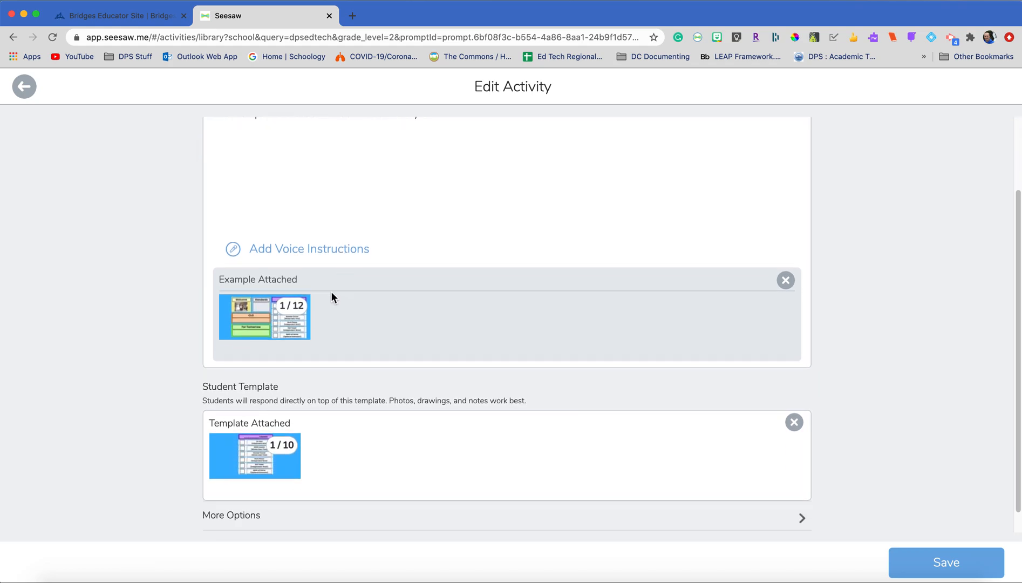
{"action": "left_click", "coordinate": [279, 327]}
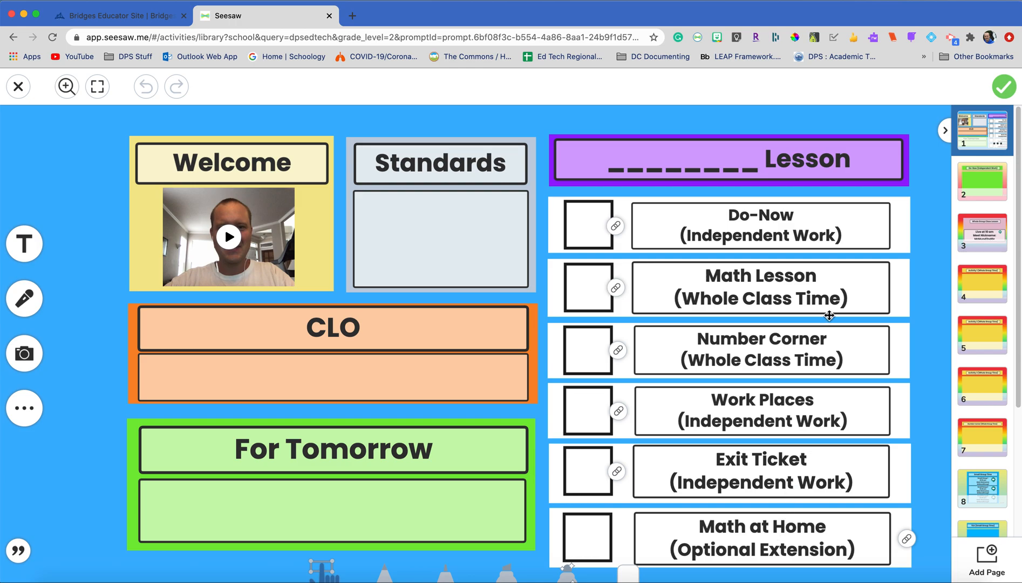
{"action": "left_click", "coordinate": [983, 285]}
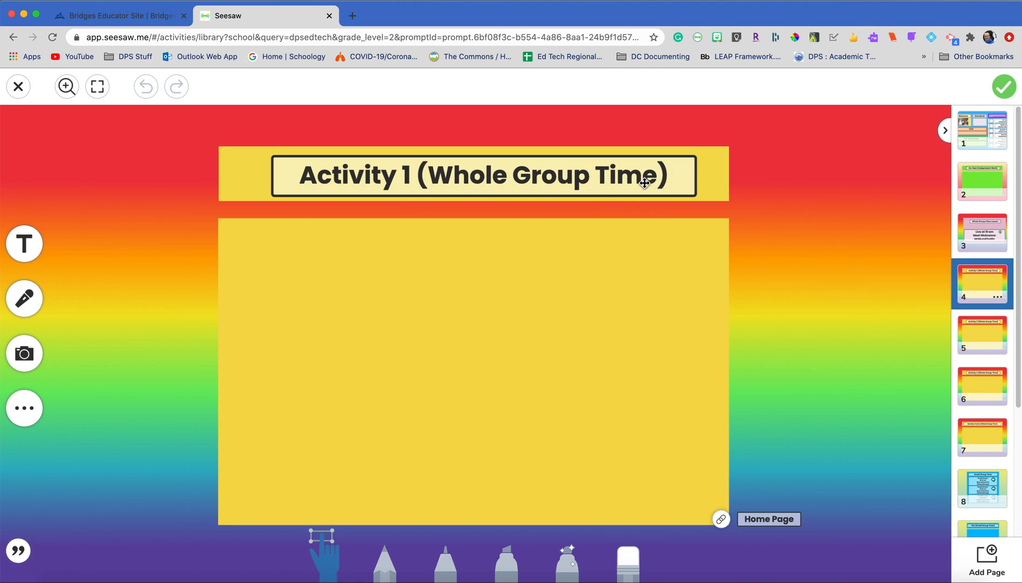
Switch to the Bridges Educator Site and open the Bridges in Mathematics Grade 2 Student Book for online viewing
{"action": "left_click", "coordinate": [154, 18]}
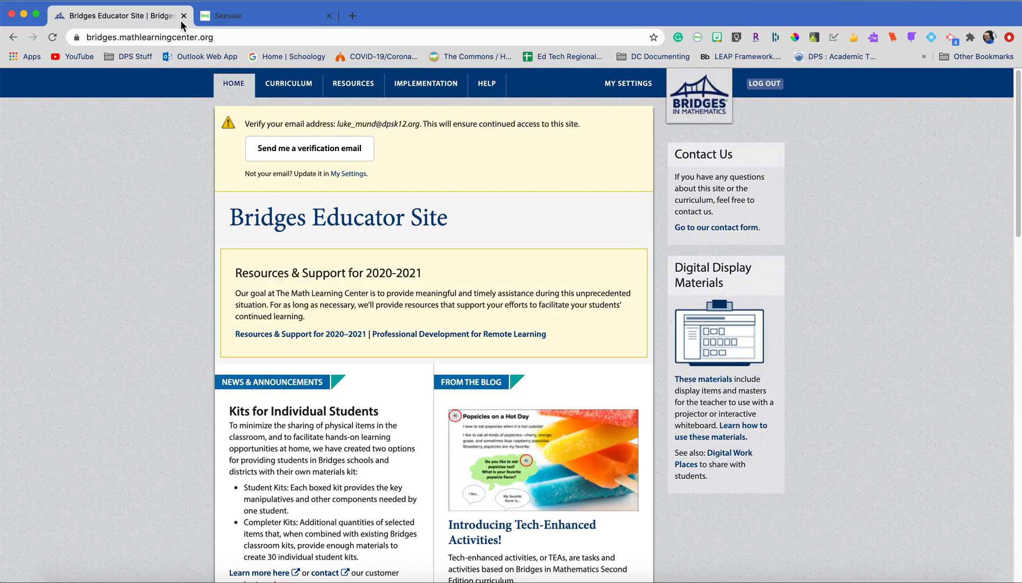
{"action": "left_click", "coordinate": [286, 91]}
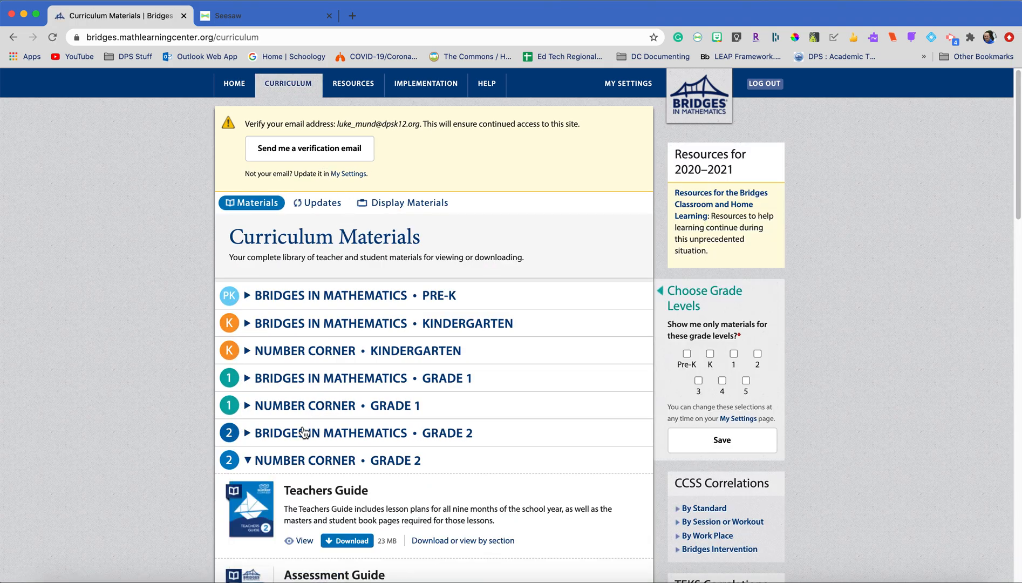
{"action": "left_click", "coordinate": [282, 433]}
{"action": "scroll", "coordinate": [282, 441], "scroll_direction": "down", "scroll_amount": 5}
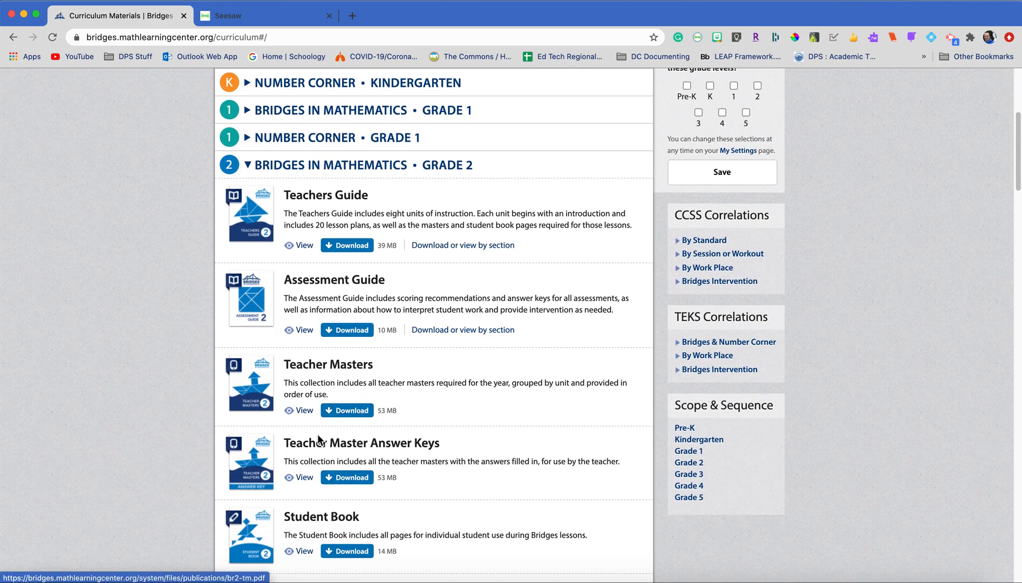
{"action": "left_click", "coordinate": [301, 550]}
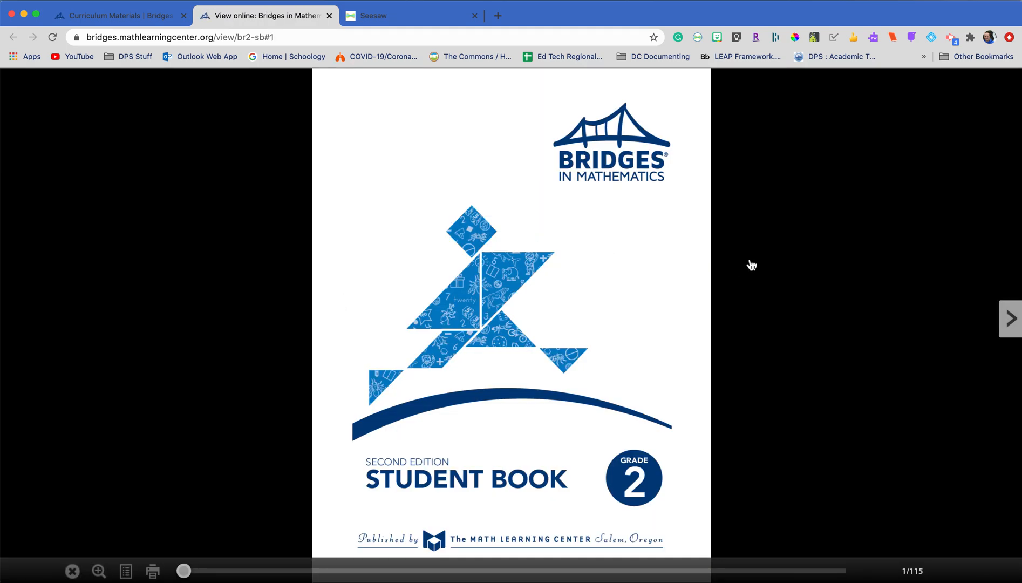
Page through the Student Book to both pages of the "Children on the Train" worksheet
{"action": "left_click", "coordinate": [1009, 338]}
{"action": "left_click", "coordinate": [1010, 338]}
{"action": "left_click", "coordinate": [1009, 337]}
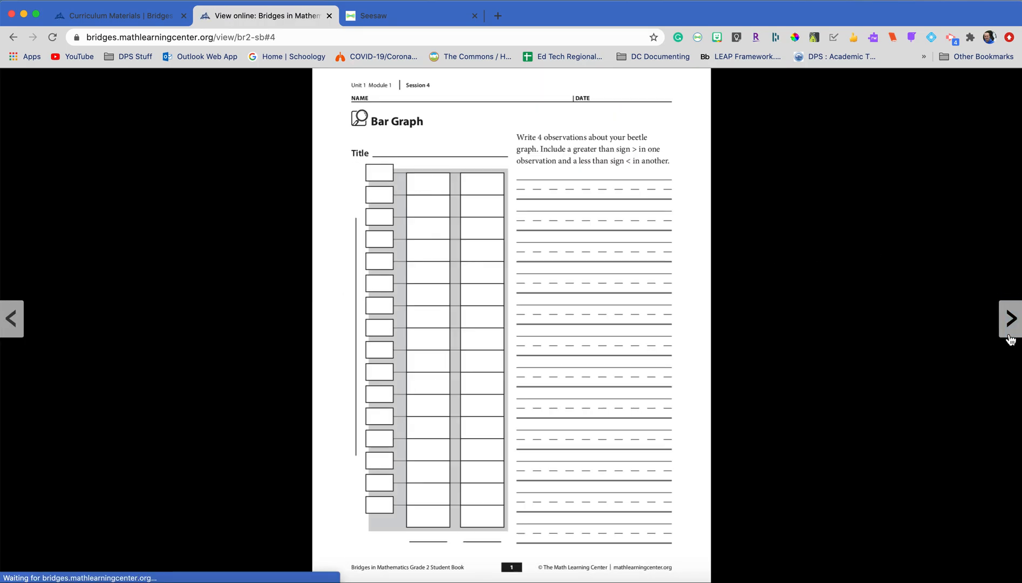
{"action": "left_click", "coordinate": [1009, 337]}
{"action": "left_click", "coordinate": [1009, 337]}
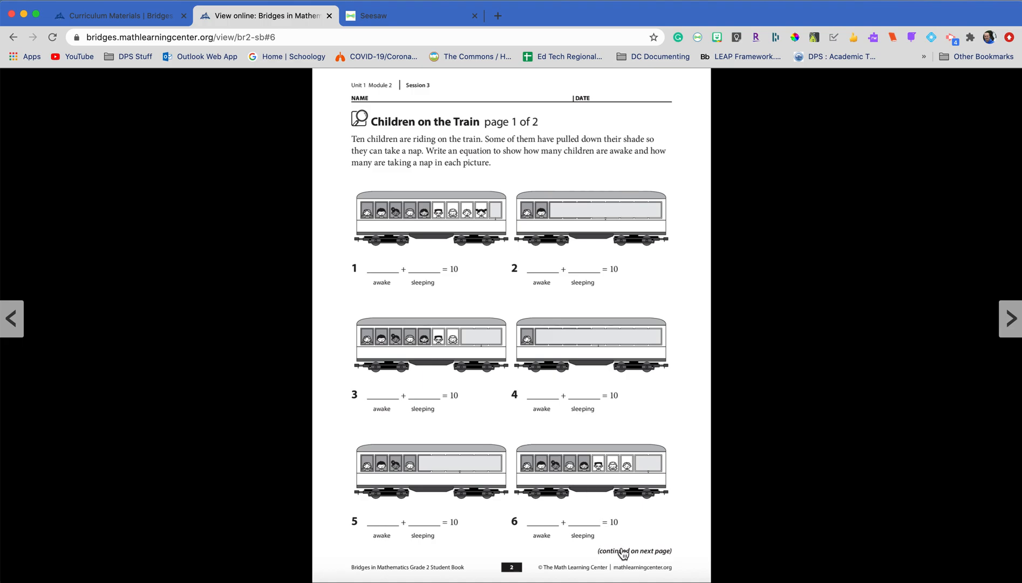
{"action": "left_click", "coordinate": [1007, 323]}
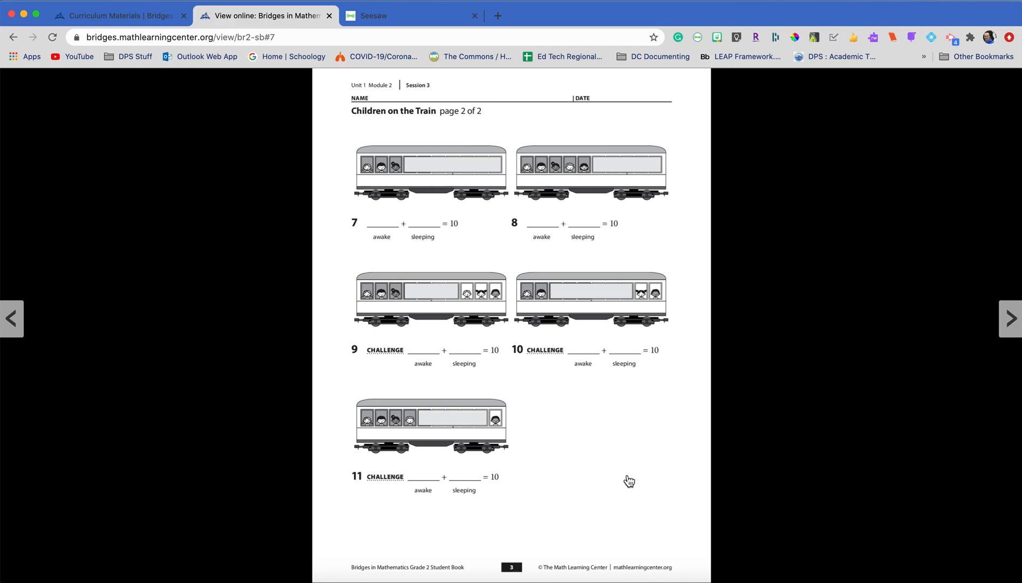
Return to Seesaw, copy the "Children on the Train" page 1 capture from Snagit, and paste it onto page 4
{"action": "left_click", "coordinate": [396, 18]}
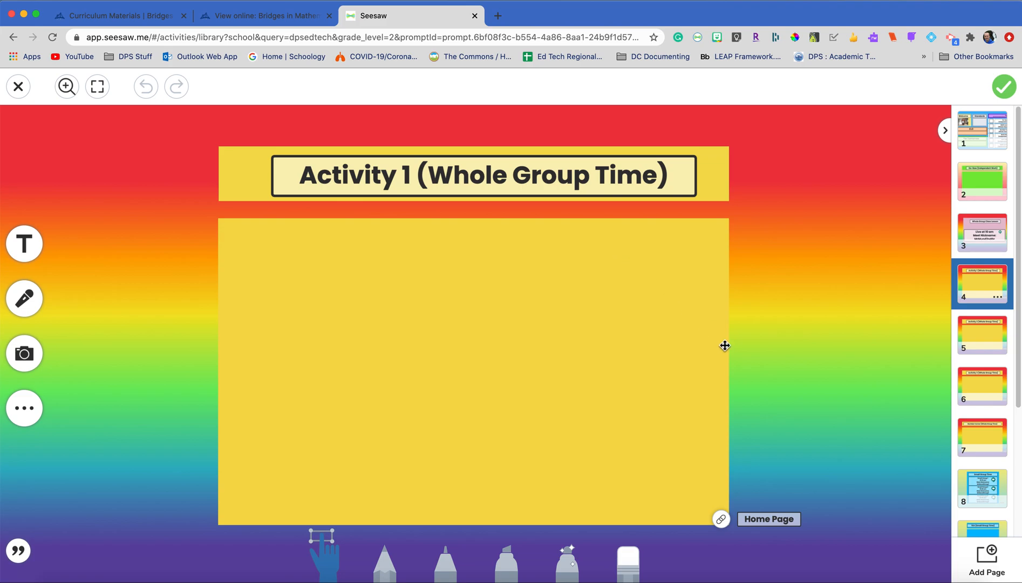
{"action": "left_click", "coordinate": [771, 581]}
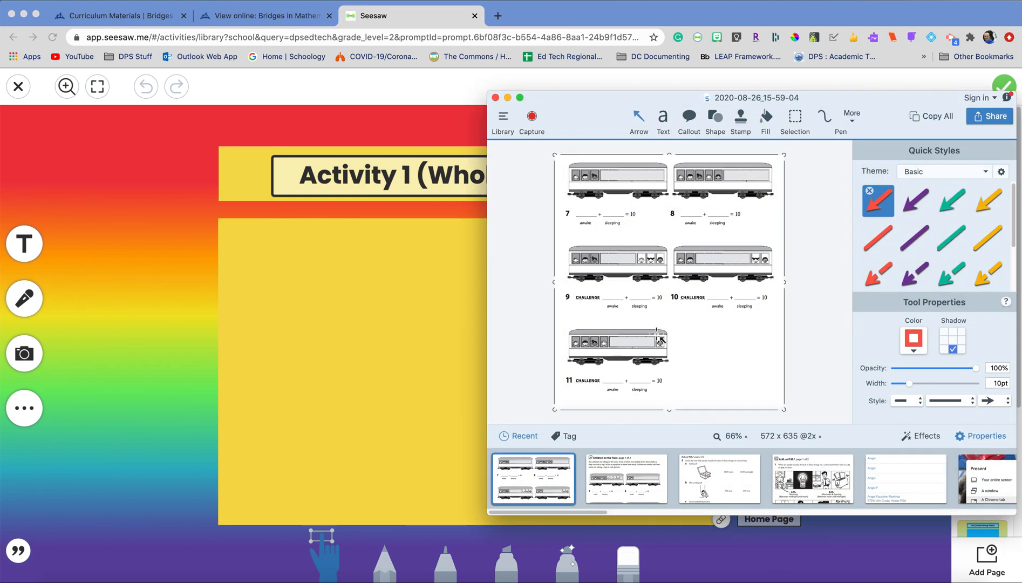
{"action": "left_click", "coordinate": [625, 475]}
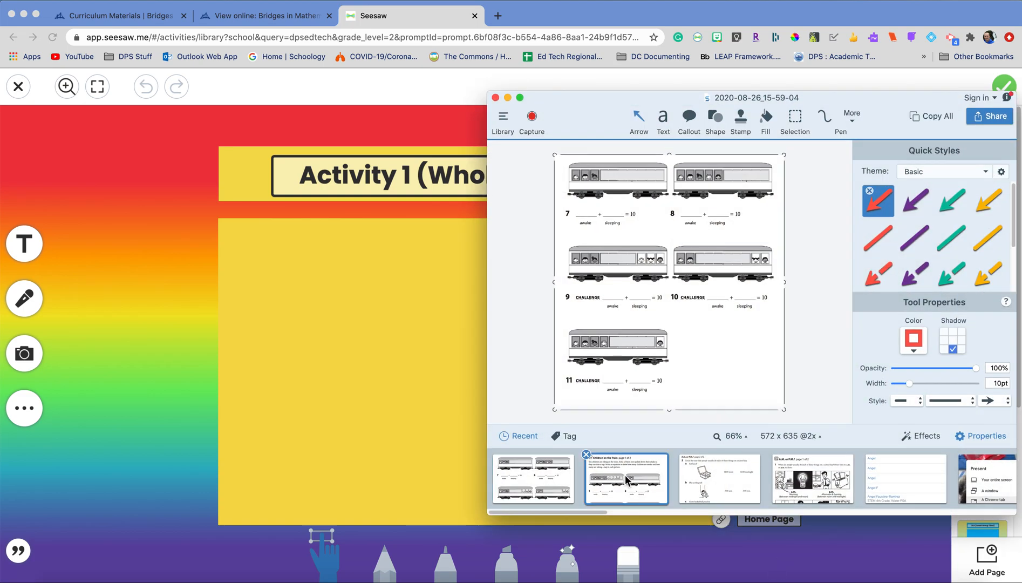
{"action": "left_click", "coordinate": [923, 120]}
{"action": "left_click", "coordinate": [430, 320]}
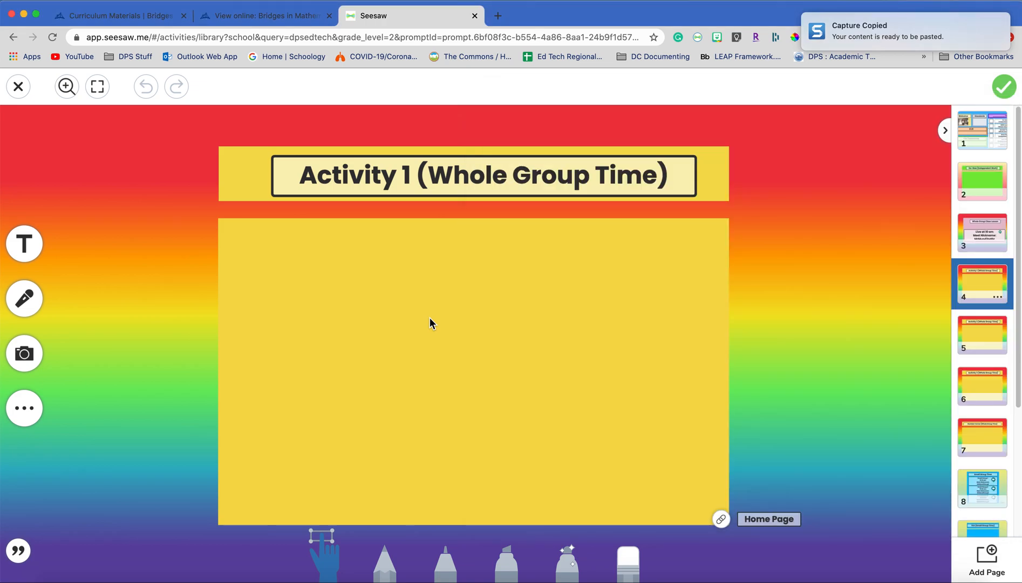
{"action": "key", "text": "super+v"}
Enlarge the pasted worksheet image and center it over the yellow area below the page title
{"action": "left_click_drag", "start_coordinate": [454, 296], "coordinate": [386, 282]}
{"action": "left_click_drag", "start_coordinate": [509, 447], "coordinate": [598, 550]}
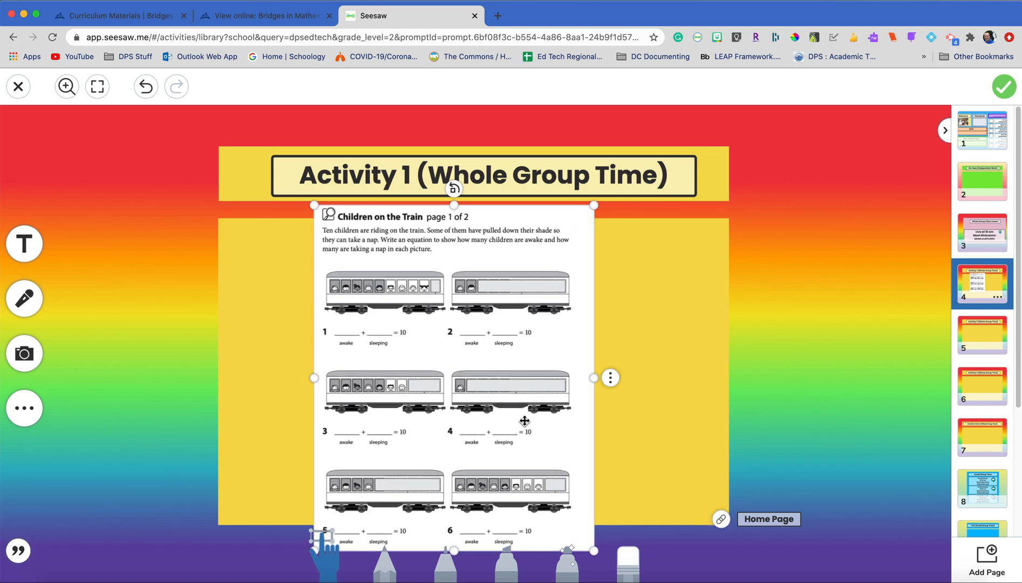
{"action": "left_click_drag", "start_coordinate": [528, 412], "coordinate": [540, 408]}
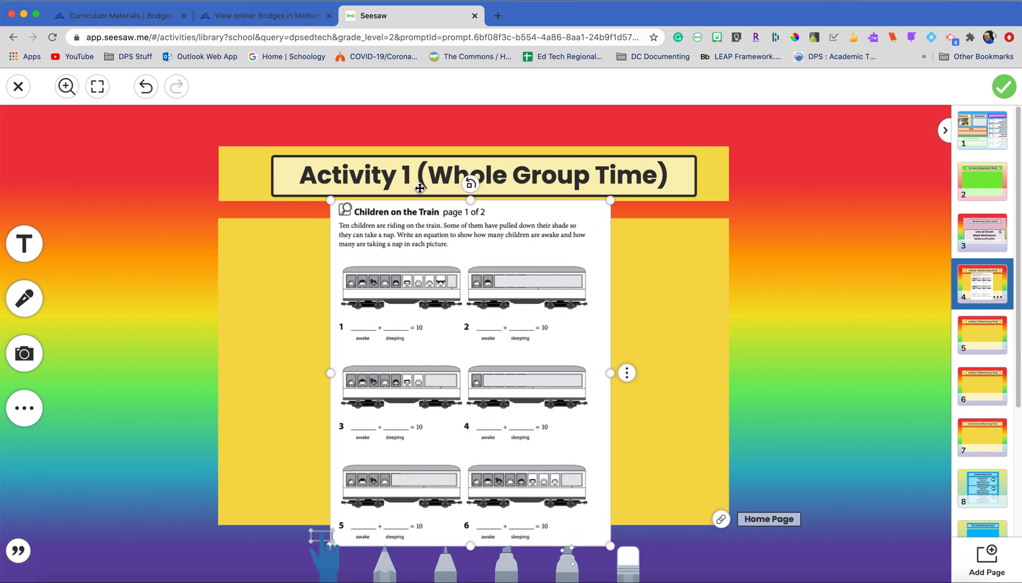
Change the page title to "Children on the Train (Whole Group Time)" and widen its text box on both sides to fit one line
{"action": "left_click", "coordinate": [401, 179]}
{"action": "left_click", "coordinate": [403, 178]}
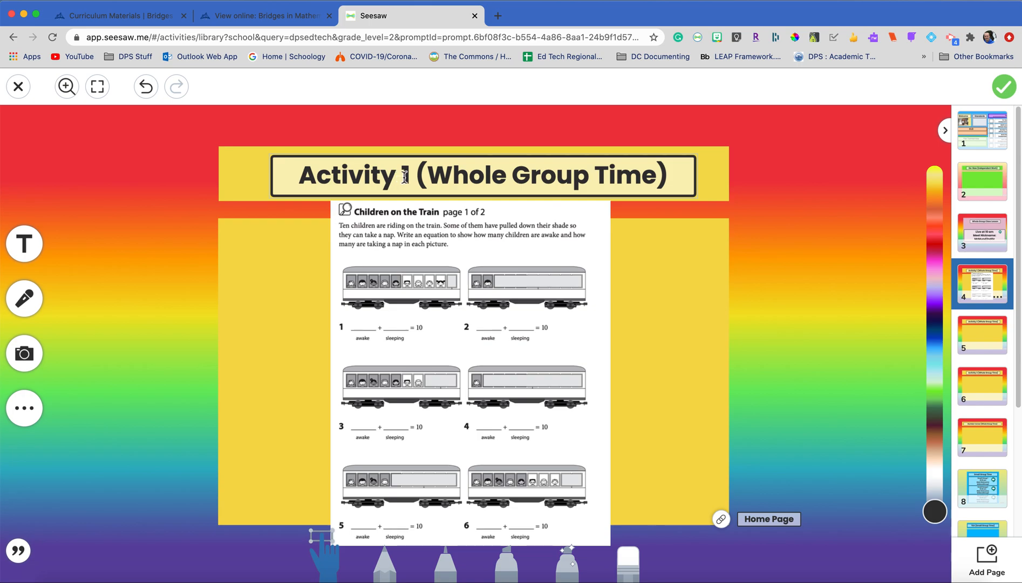
{"action": "left_click_drag", "start_coordinate": [405, 177], "coordinate": [299, 173]}
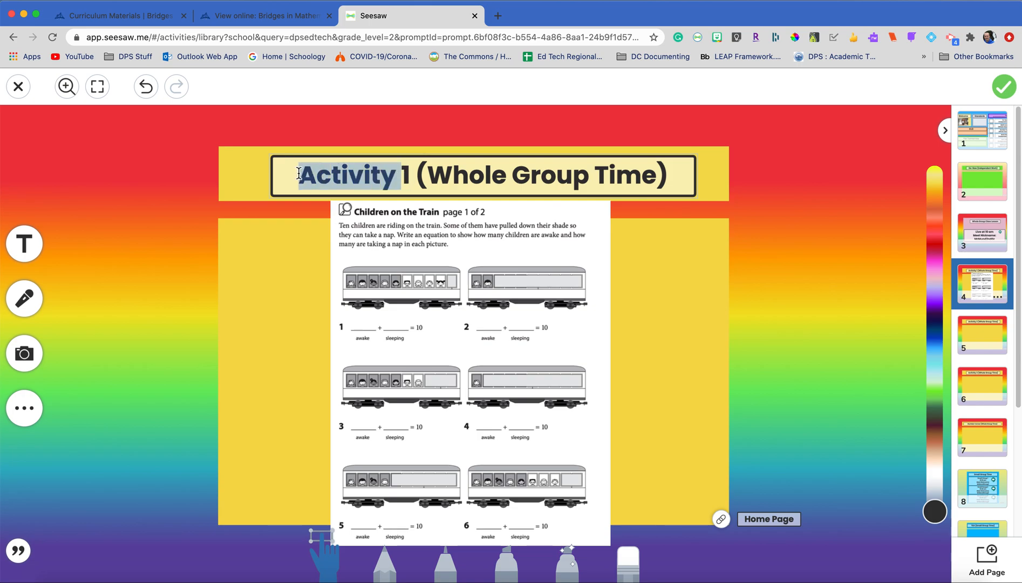
{"action": "type", "text": "Children"}
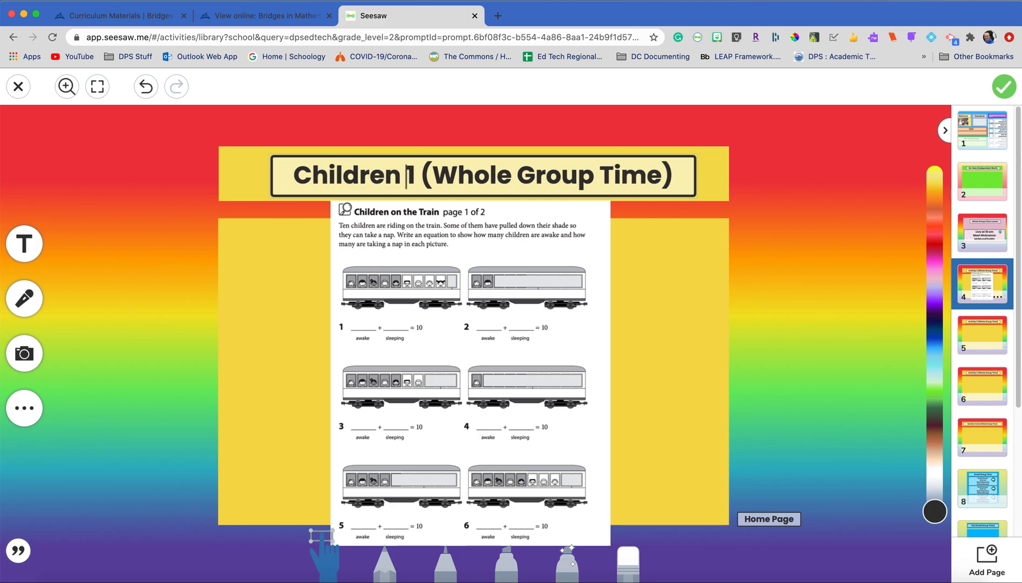
{"action": "type", "text": "on the Tra"}
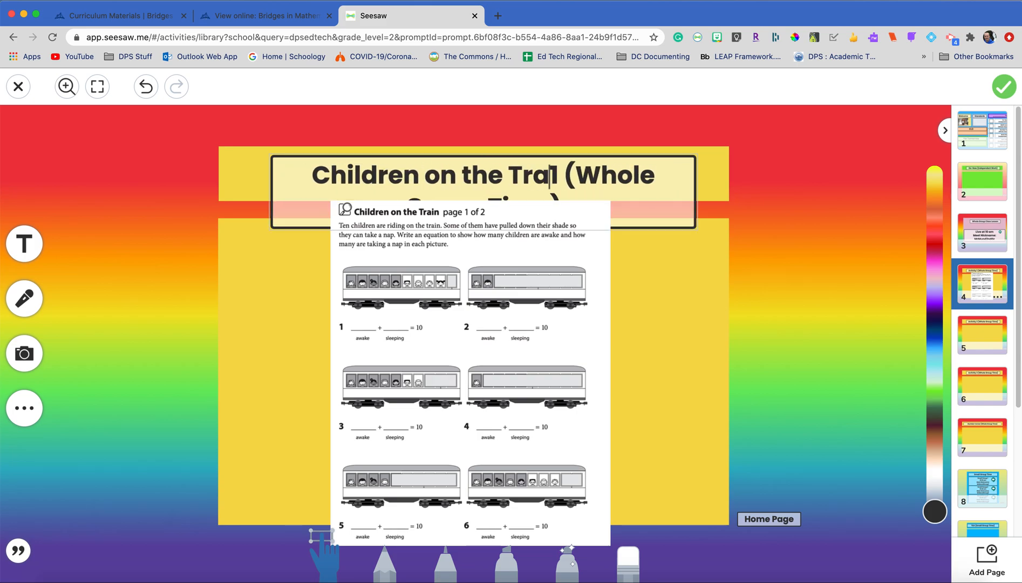
{"action": "type", "text": "in"}
{"action": "key", "text": "Right"}
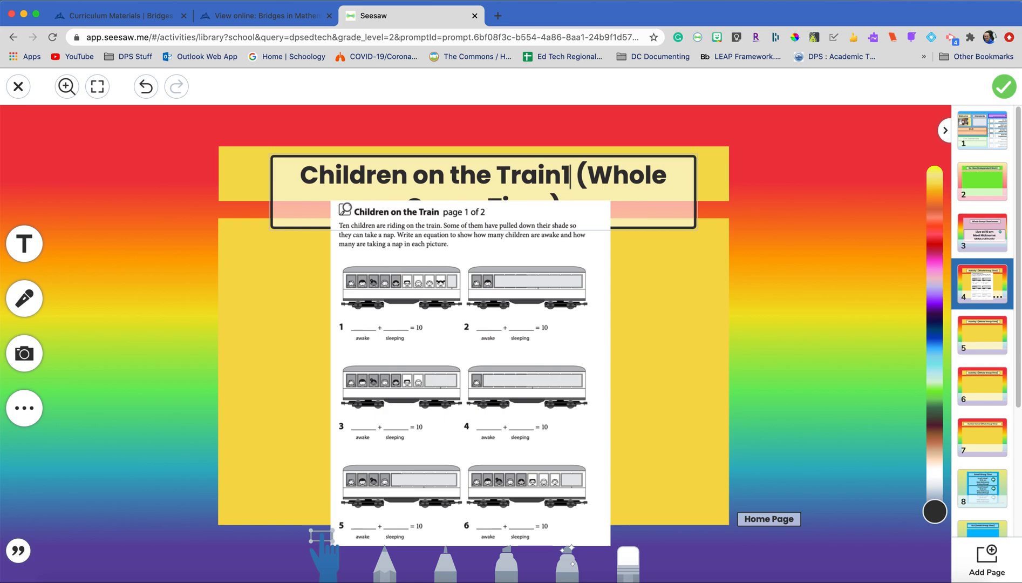
{"action": "key", "text": "BackSpace"}
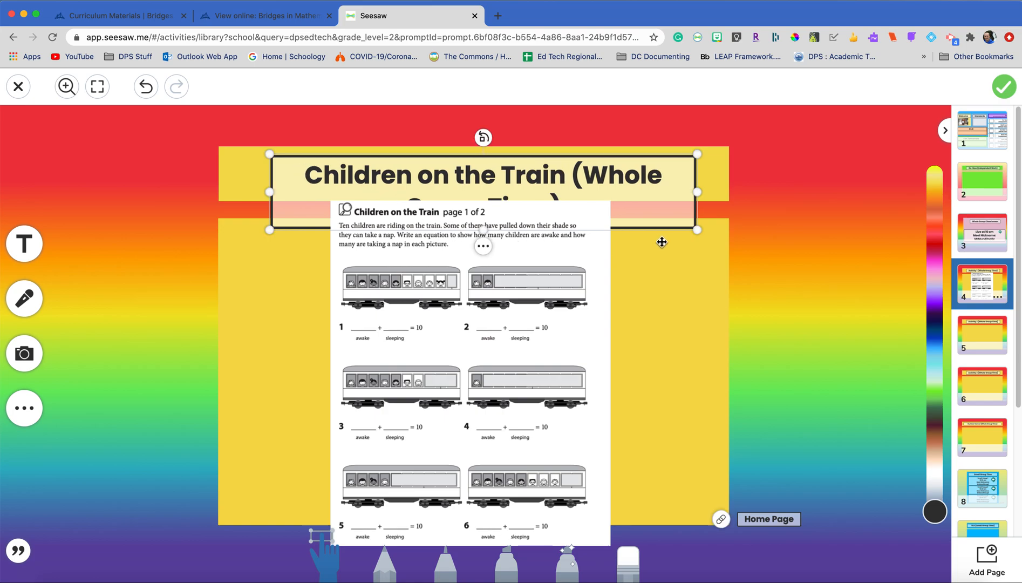
{"action": "left_click_drag", "start_coordinate": [696, 196], "coordinate": [780, 192]}
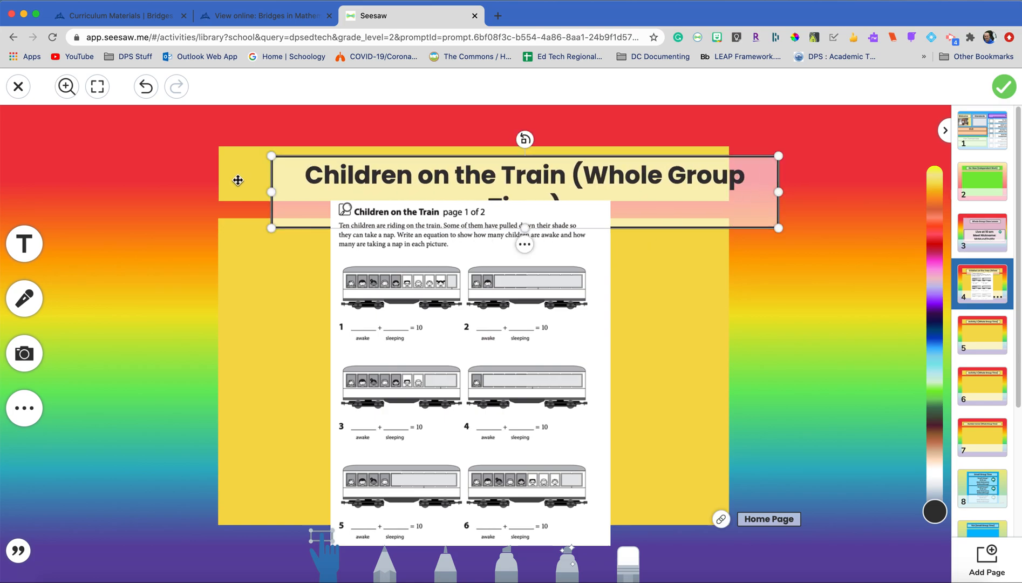
{"action": "left_click_drag", "start_coordinate": [269, 196], "coordinate": [188, 190]}
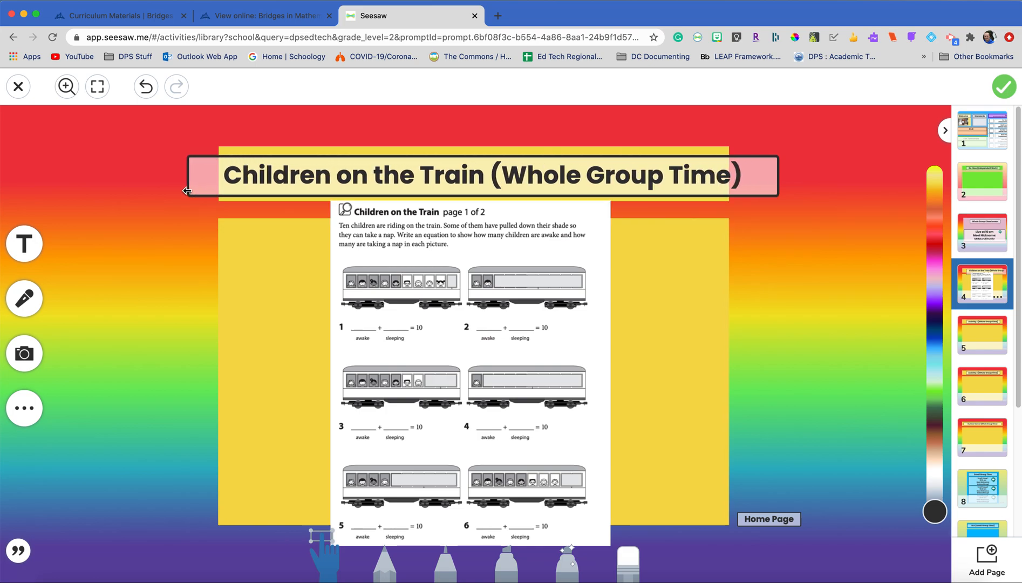
Duplicate page 4 and delete the worksheet image from the new page 5
{"action": "left_click", "coordinate": [469, 284]}
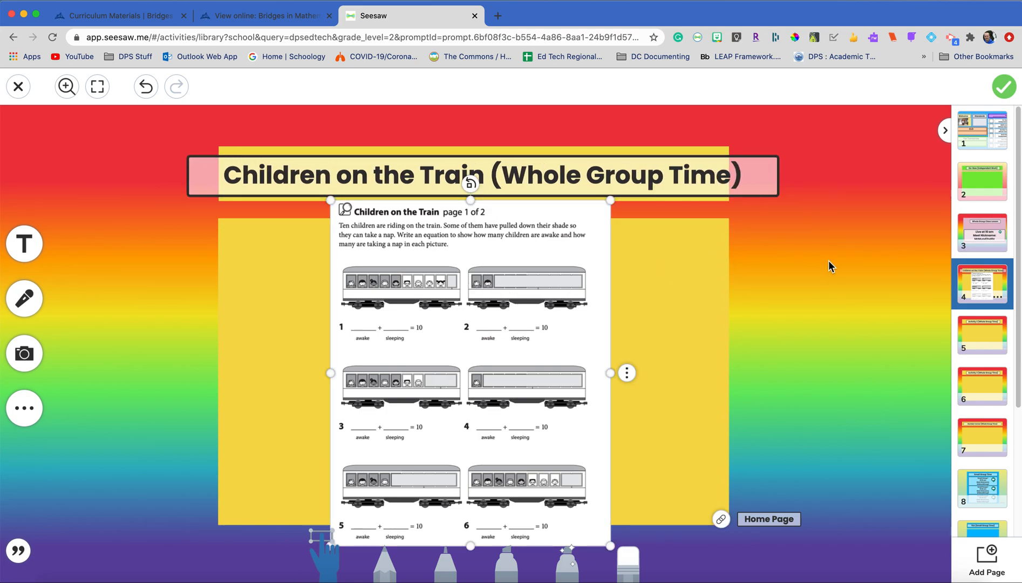
{"action": "left_click", "coordinate": [999, 297]}
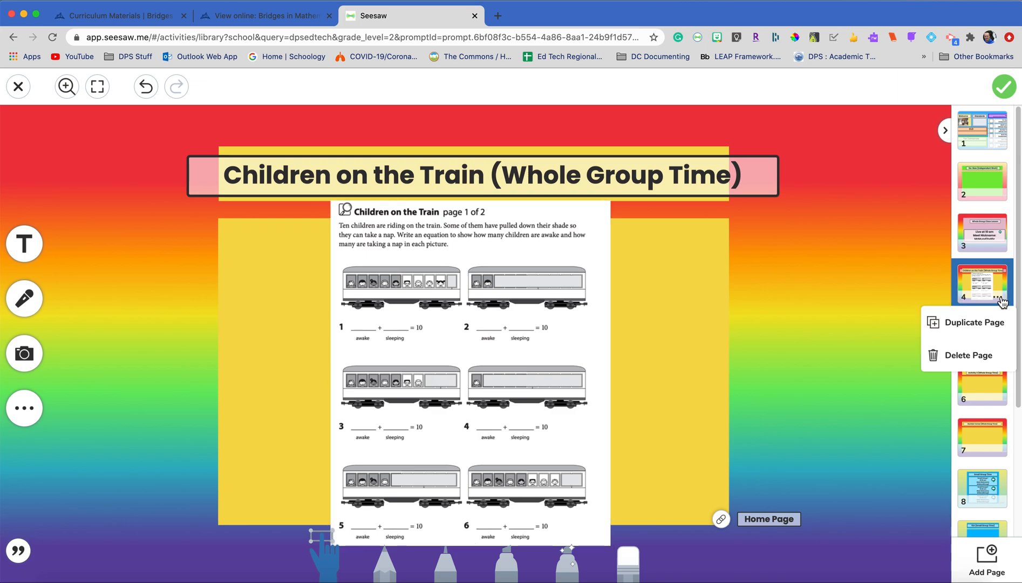
{"action": "left_click", "coordinate": [973, 330]}
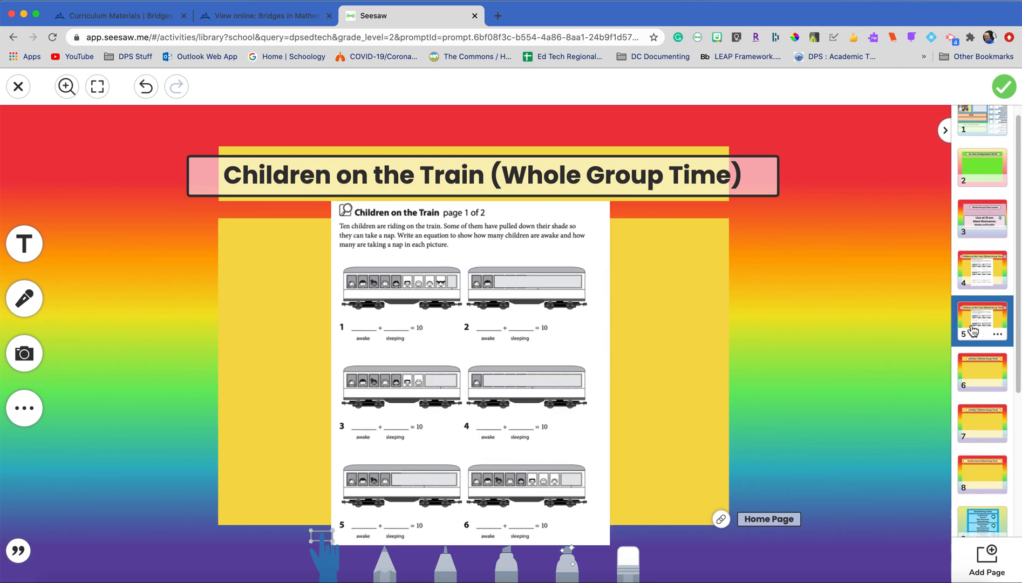
{"action": "left_click", "coordinate": [548, 392]}
{"action": "key", "text": "Delete"}
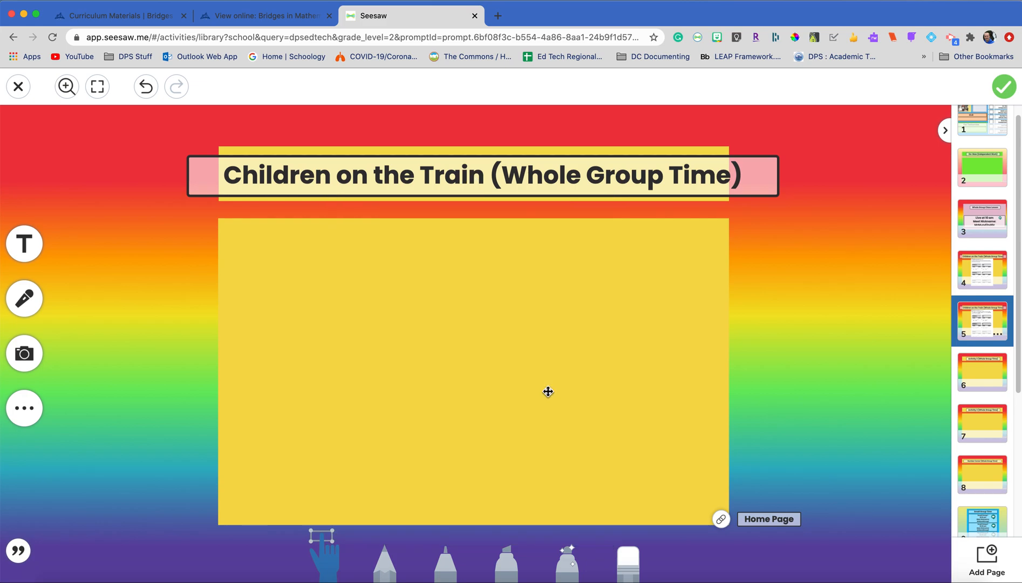
Copy the second "Children on the Train" page capture (problems 7 to 11) from Snagit and paste it onto Seesaw page 5
{"action": "left_click", "coordinate": [772, 582]}
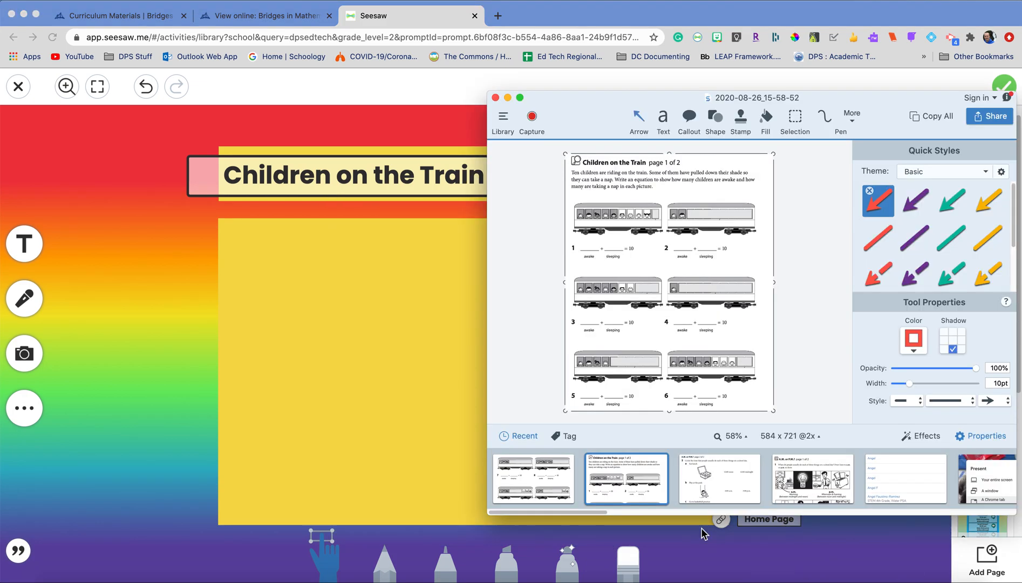
{"action": "left_click", "coordinate": [549, 485]}
{"action": "left_click", "coordinate": [936, 123]}
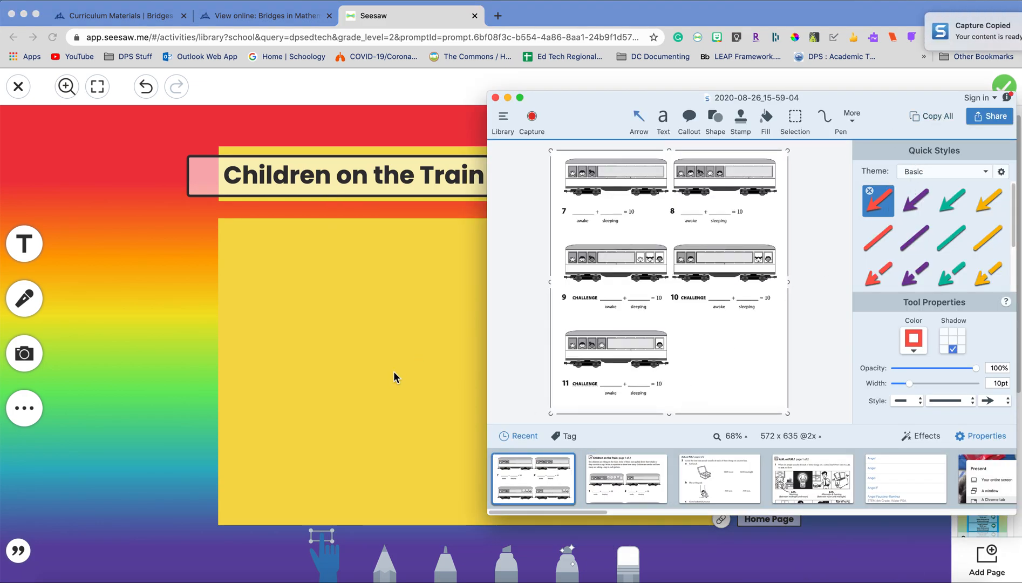
{"action": "left_click", "coordinate": [381, 400]}
{"action": "key", "text": "cmd+v"}
Enlarge the pasted worksheet image, center it over page 5's yellow area, and compare pages 4 and 5
{"action": "left_click_drag", "start_coordinate": [478, 335], "coordinate": [414, 324]}
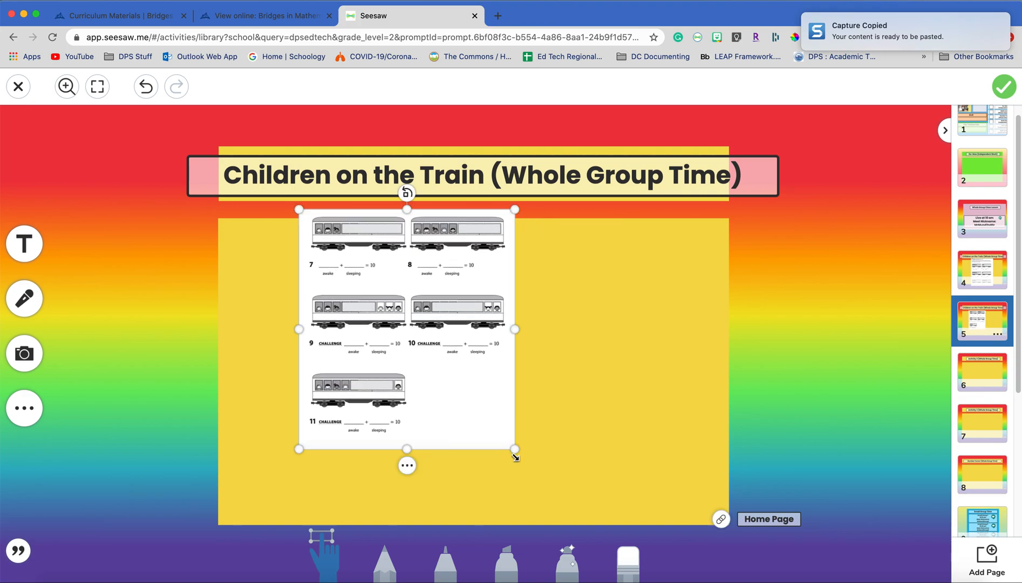
{"action": "left_click_drag", "start_coordinate": [515, 451], "coordinate": [541, 455]}
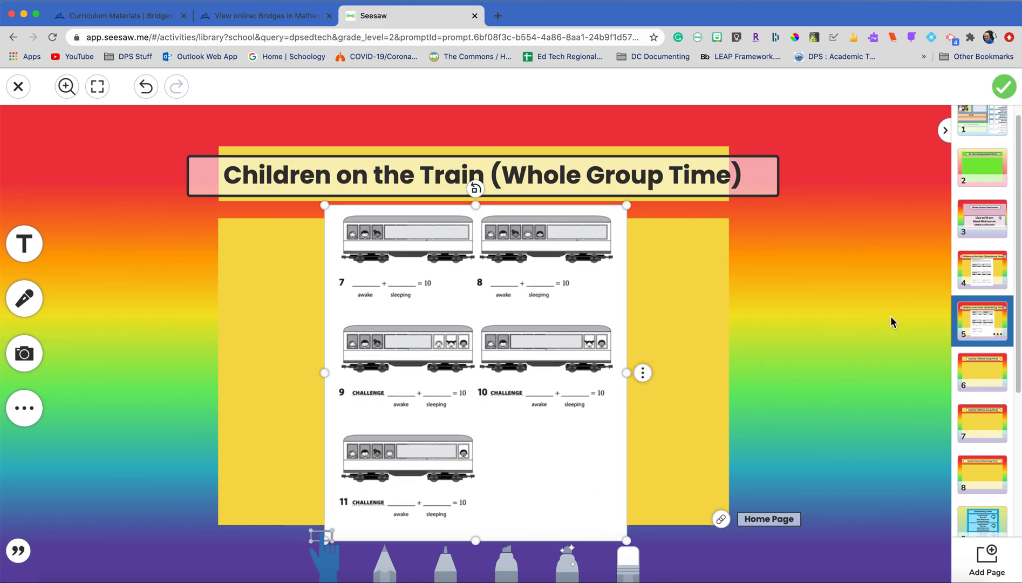
{"action": "left_click", "coordinate": [998, 282]}
{"action": "left_click", "coordinate": [982, 329]}
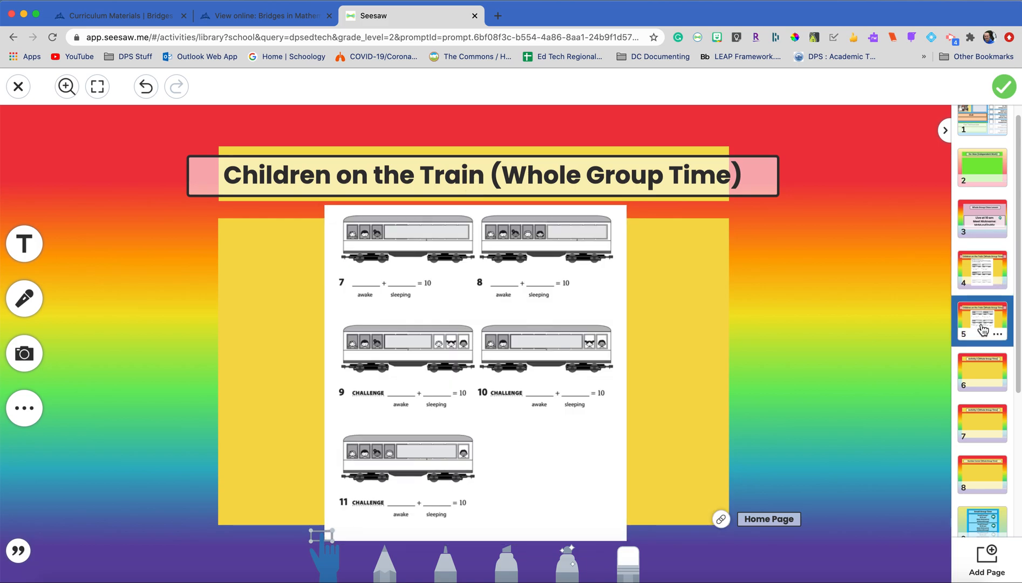
View the "Number Corner (Whole Group Time)" page 8, then open the Number Corner Grade 2 Student Book on the Bridges site
{"action": "left_click", "coordinate": [982, 475]}
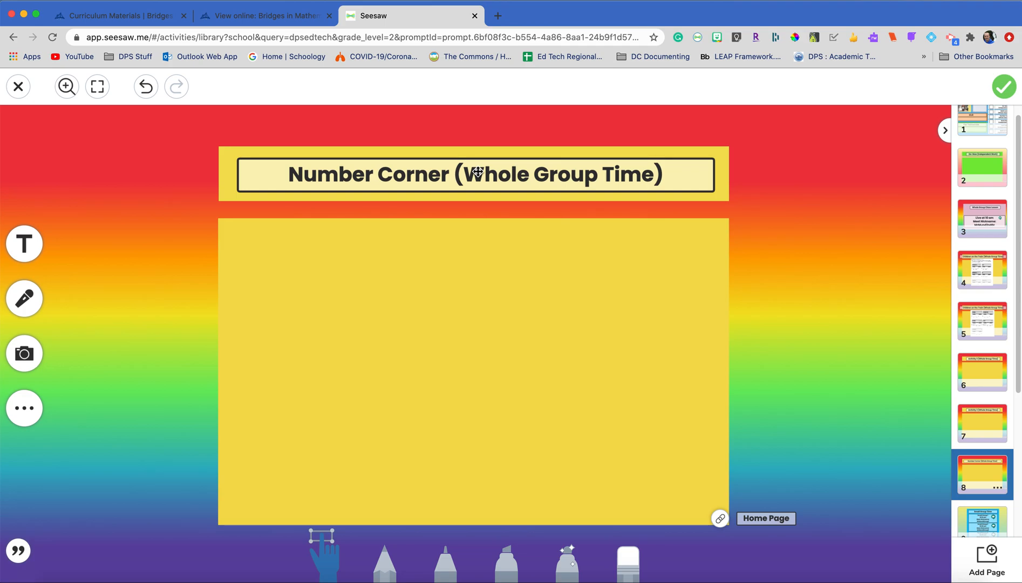
{"action": "left_click", "coordinate": [139, 21]}
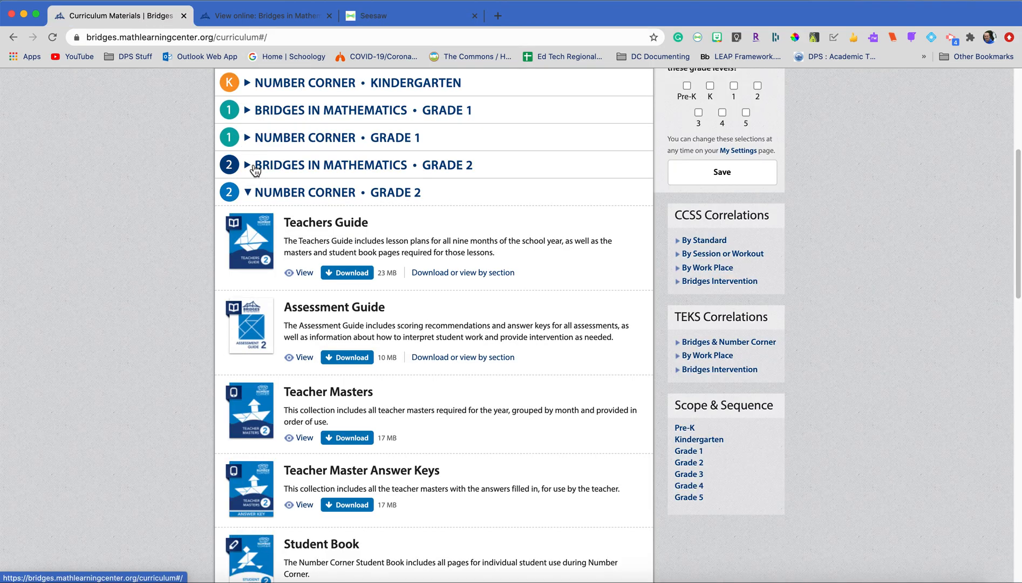
{"action": "scroll", "coordinate": [300, 323], "scroll_direction": "down", "scroll_amount": 2}
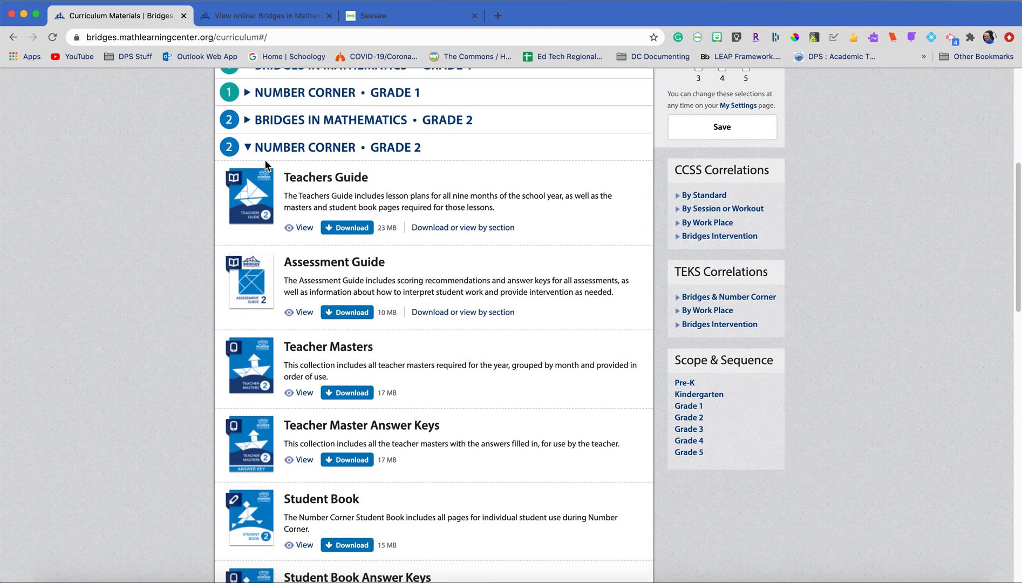
{"action": "scroll", "coordinate": [289, 352], "scroll_direction": "down", "scroll_amount": 3}
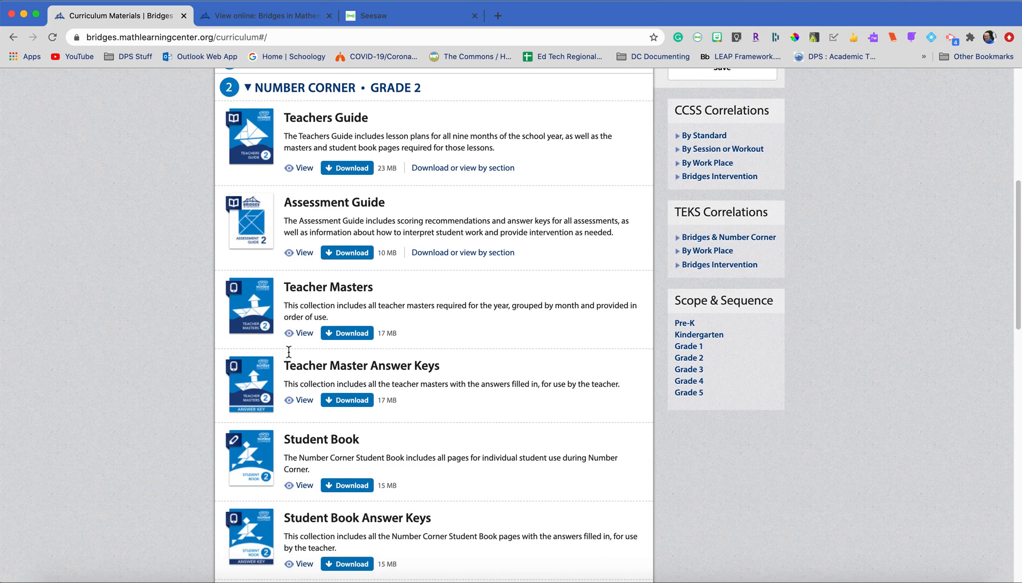
{"action": "left_click", "coordinate": [301, 479]}
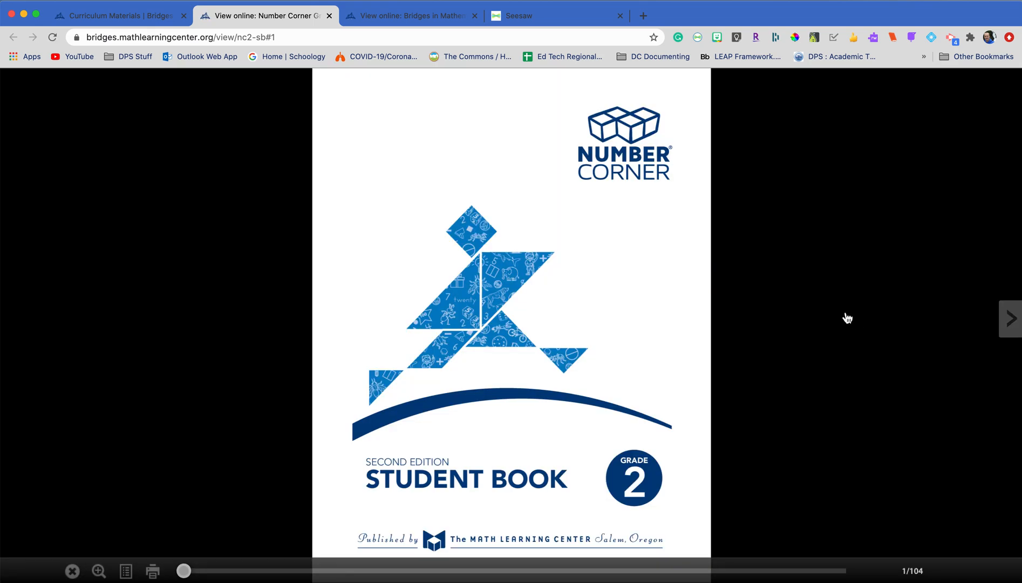
Page through the Number Corner Student Book to the "Sixty Minutes a Day" A.M. and P.M. record sheets and return to Seesaw
{"action": "left_click", "coordinate": [1011, 318]}
{"action": "left_click", "coordinate": [1011, 318]}
{"action": "left_click", "coordinate": [1011, 318]}
{"action": "left_click", "coordinate": [1011, 319]}
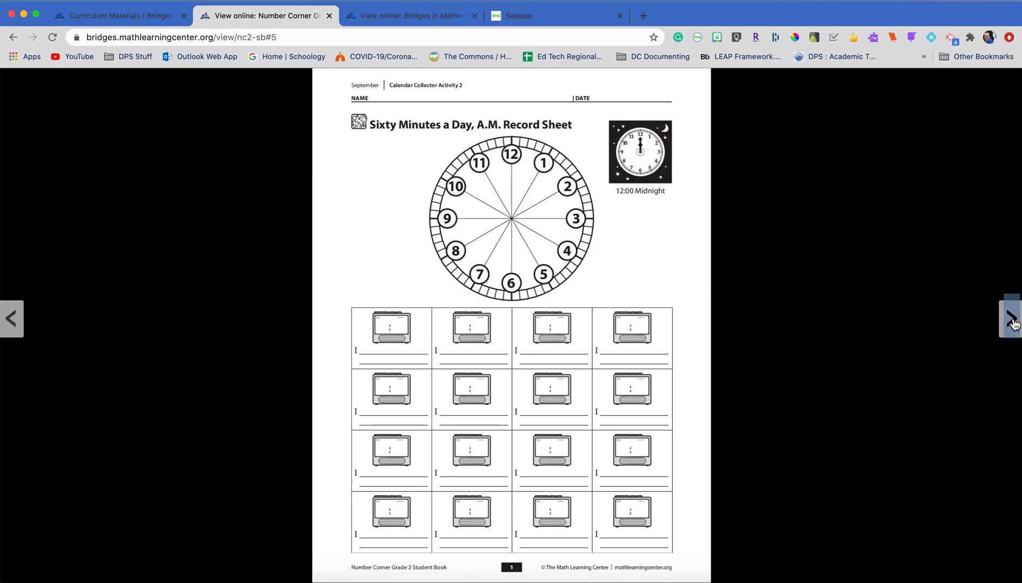
{"action": "left_click", "coordinate": [1011, 320]}
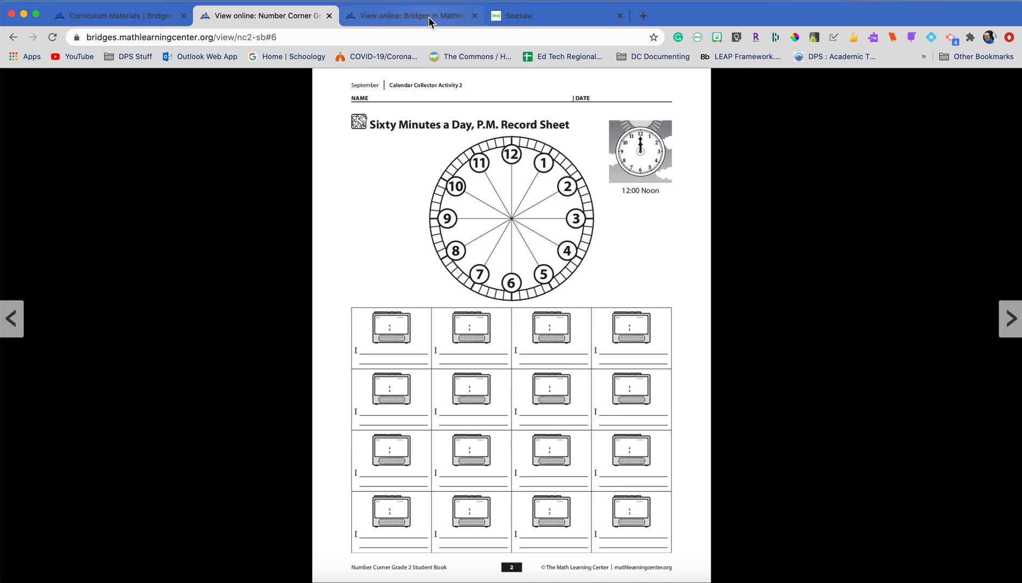
{"action": "left_click", "coordinate": [528, 17]}
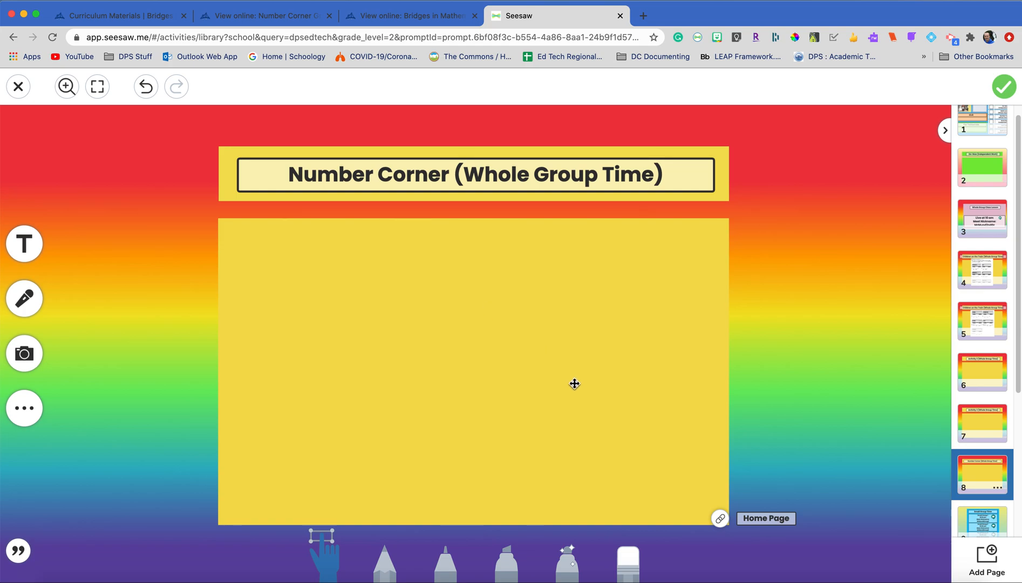
Open the Grade 2 page of "Resources & Support for 2020–21" on the Bridges educator site
{"action": "left_click", "coordinate": [140, 22]}
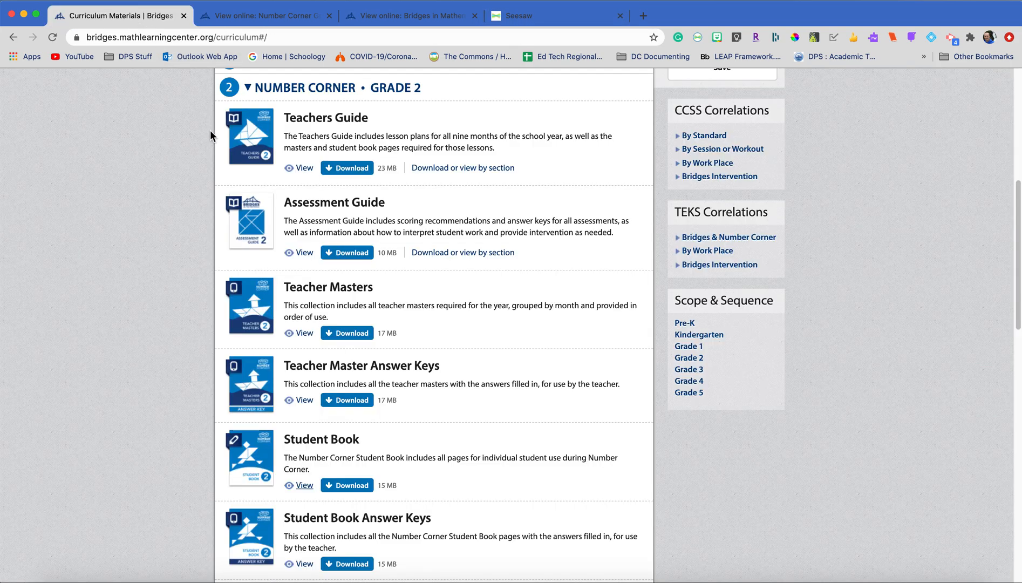
{"action": "scroll", "coordinate": [210, 130], "scroll_direction": "up", "scroll_amount": 7}
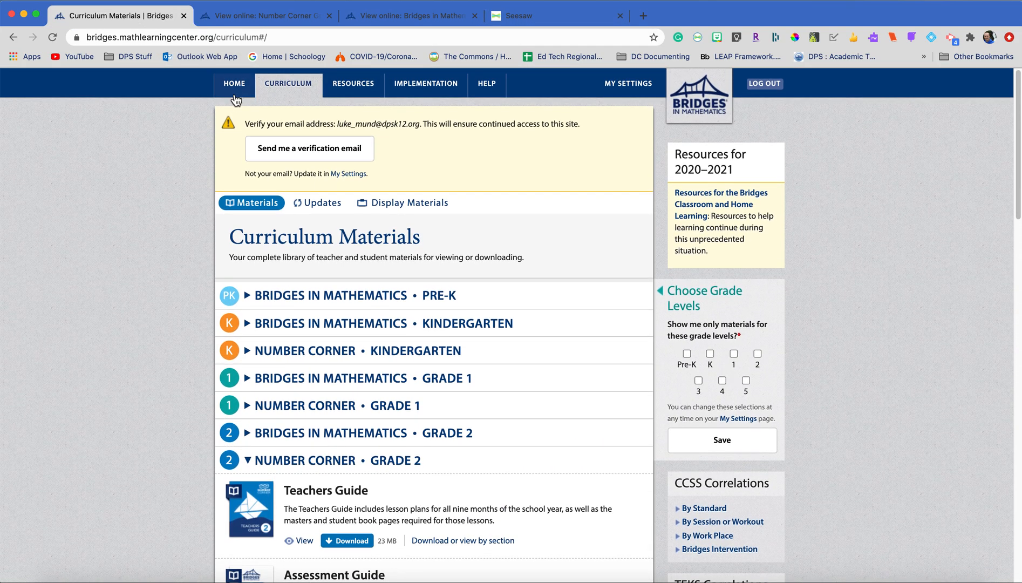
{"action": "left_click", "coordinate": [236, 88]}
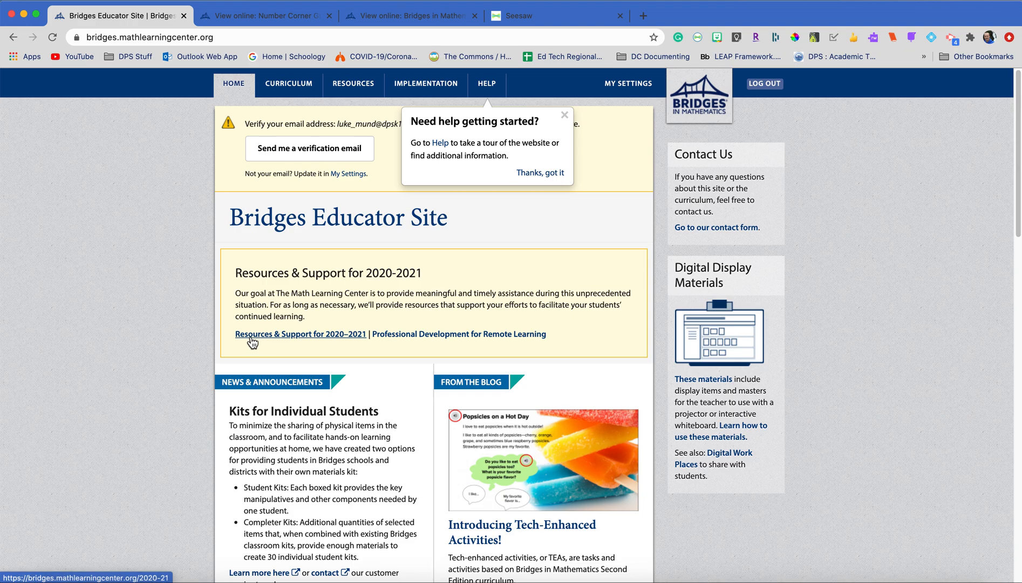
{"action": "left_click", "coordinate": [303, 336]}
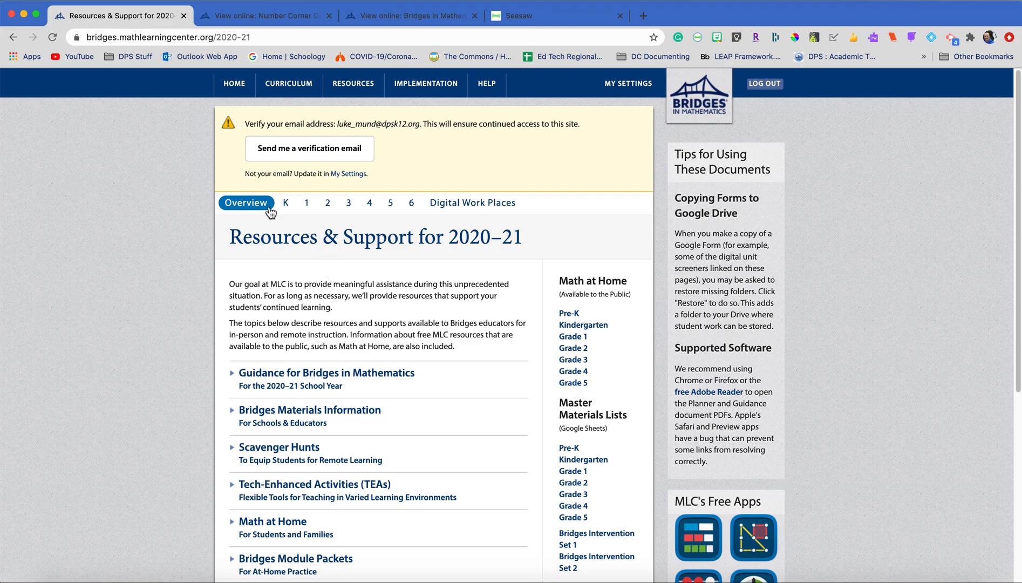
{"action": "left_click", "coordinate": [329, 205]}
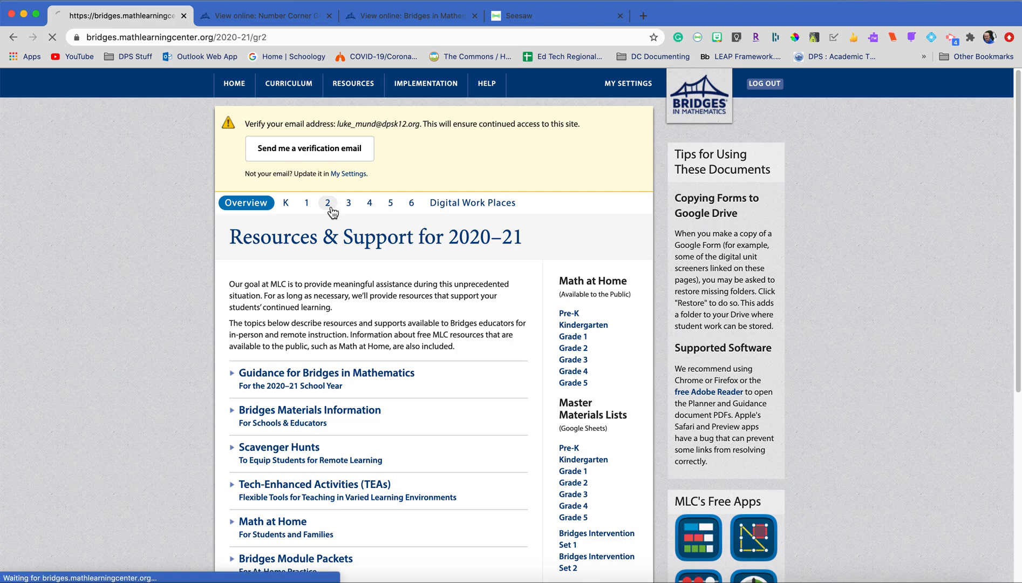
Expand the Unit 1 resources and open the Module 3 TEA guide, "Battling Bugs"
{"action": "scroll", "coordinate": [295, 320], "scroll_direction": "down", "scroll_amount": 5}
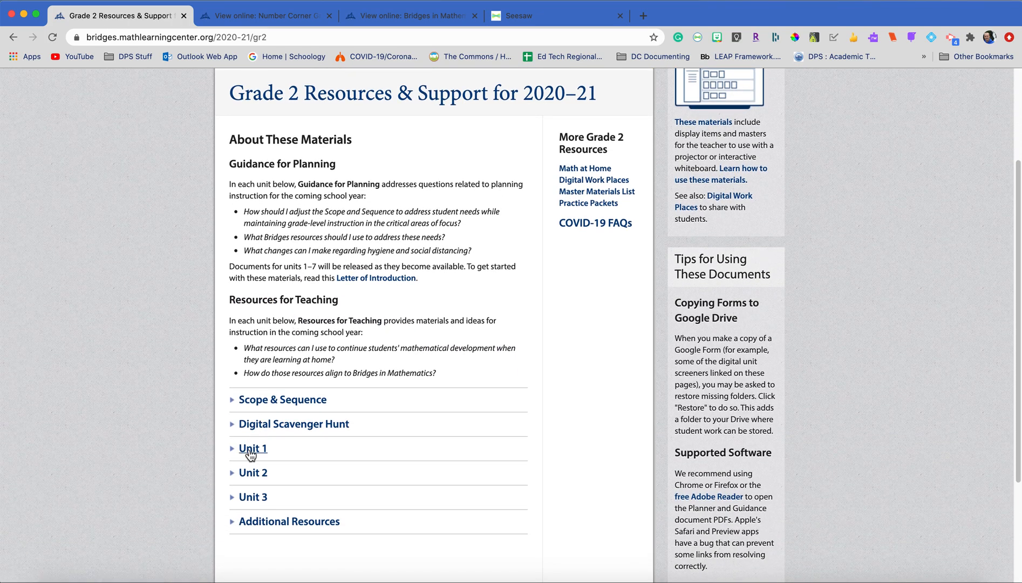
{"action": "left_click", "coordinate": [253, 455]}
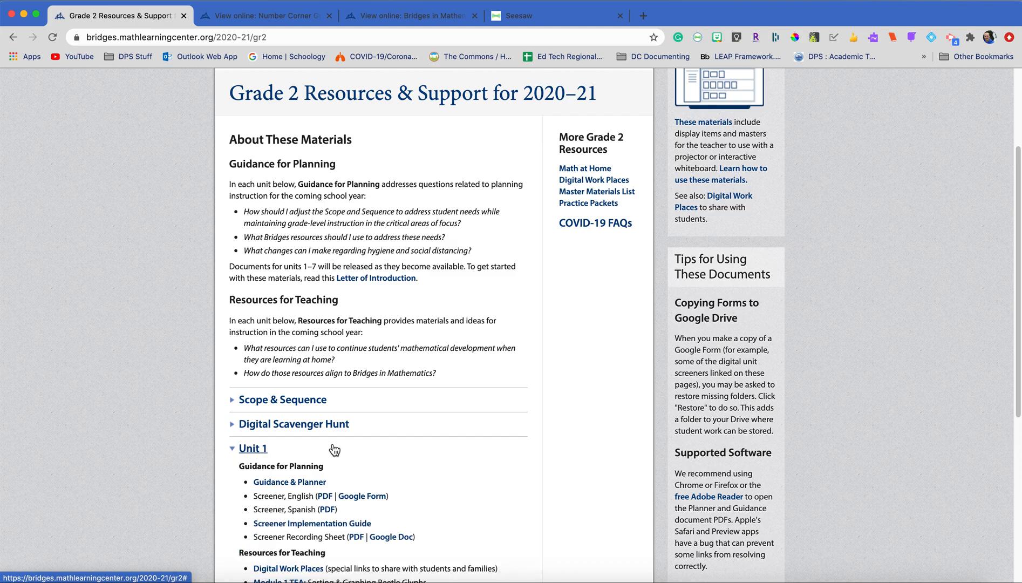
{"action": "scroll", "coordinate": [334, 450], "scroll_direction": "down", "scroll_amount": 4}
{"action": "scroll", "coordinate": [335, 450], "scroll_direction": "down", "scroll_amount": 1}
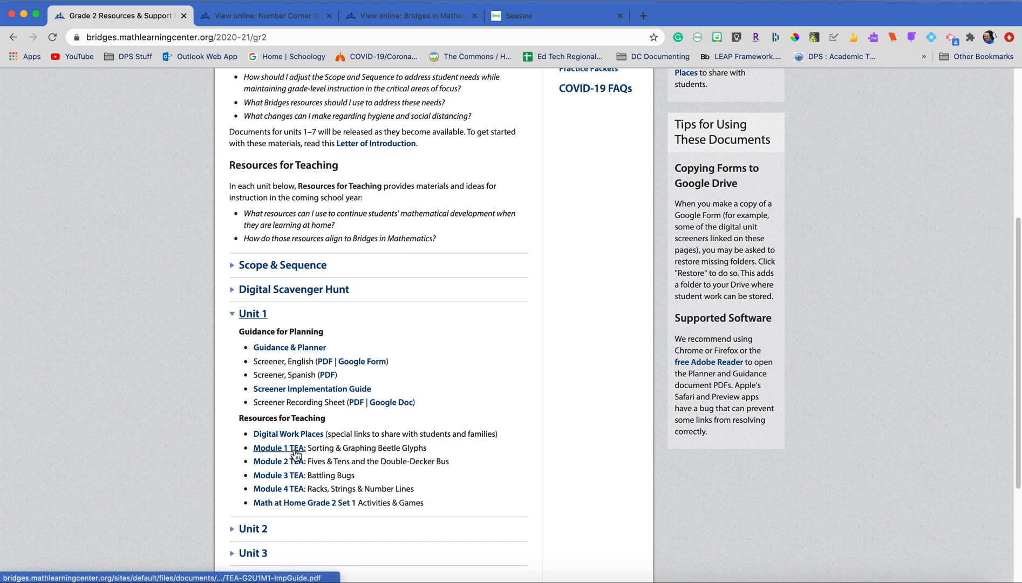
{"action": "left_click", "coordinate": [276, 477]}
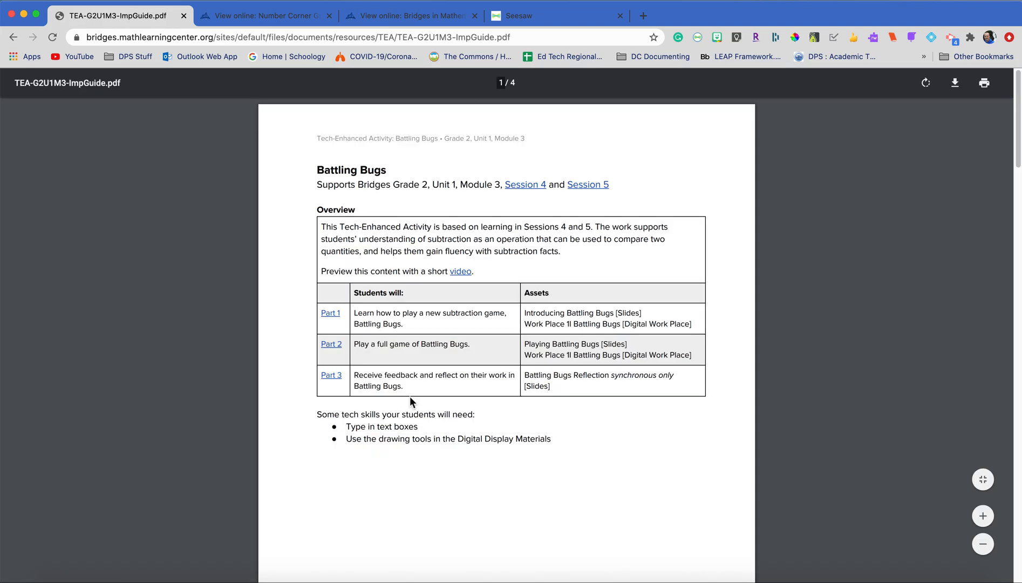
Open the guide's Digital Work Place 1I Battling Bugs and view its record sheets, Version A and Version B
{"action": "scroll", "coordinate": [413, 395], "scroll_direction": "down", "scroll_amount": 10}
{"action": "scroll", "coordinate": [414, 396], "scroll_direction": "down", "scroll_amount": 1}
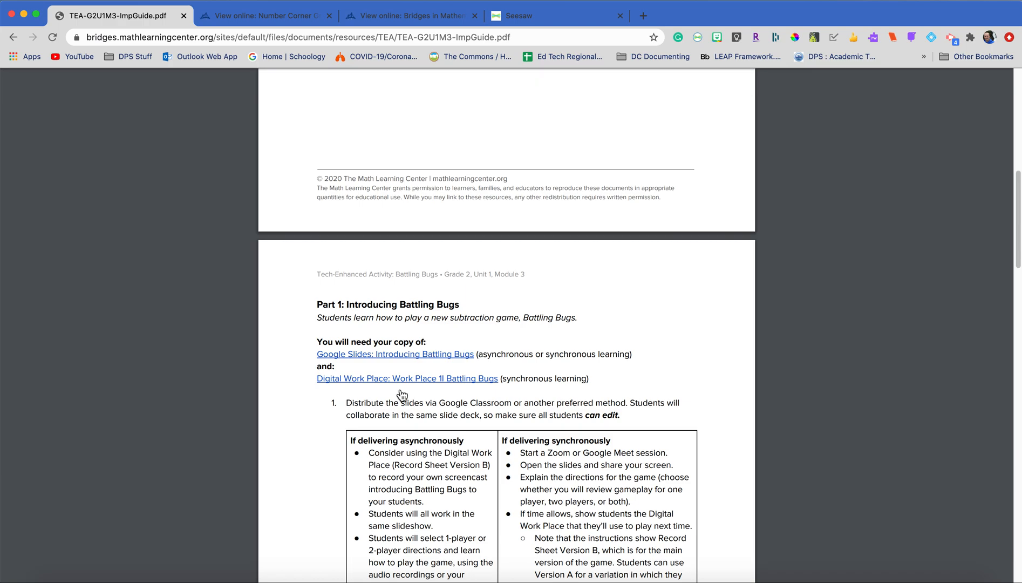
{"action": "left_click", "coordinate": [445, 383]}
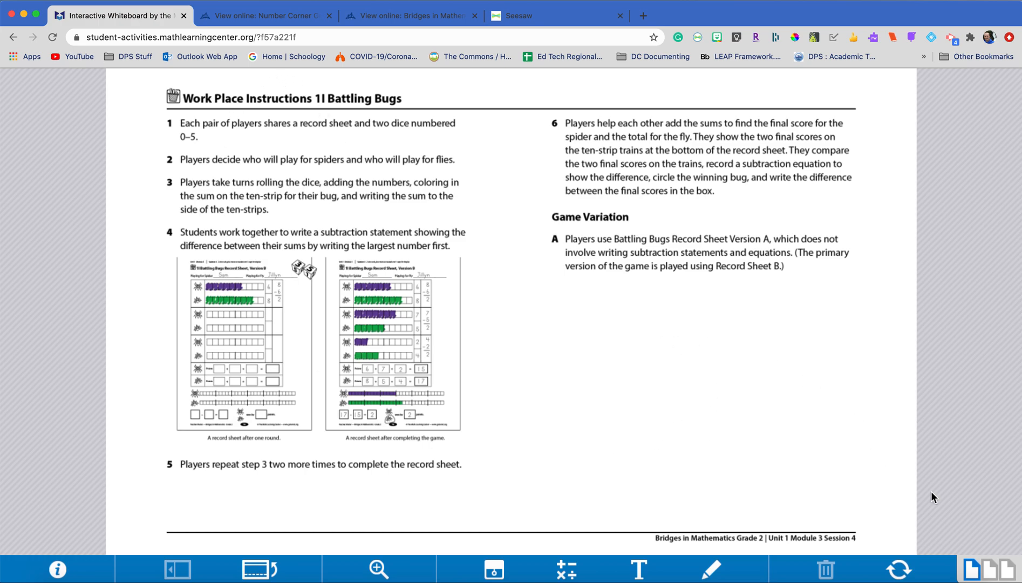
{"action": "left_click", "coordinate": [992, 571]}
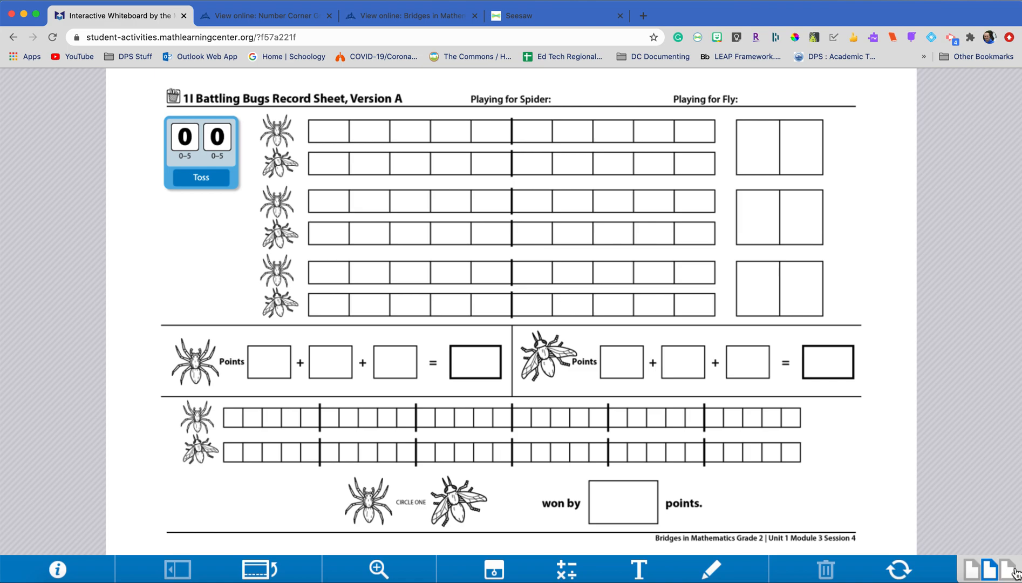
{"action": "left_click", "coordinate": [1009, 570]}
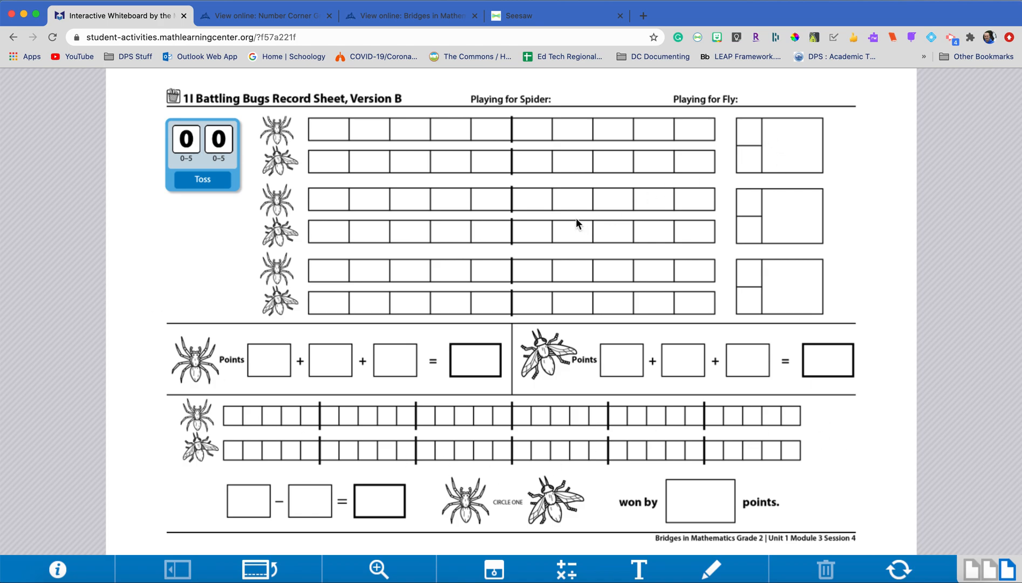
Copy the Battling Bugs activity's web address and open page 10, "TEA (Small Group Time)", in Seesaw
{"action": "left_click", "coordinate": [323, 39]}
{"action": "key", "text": "super+c"}
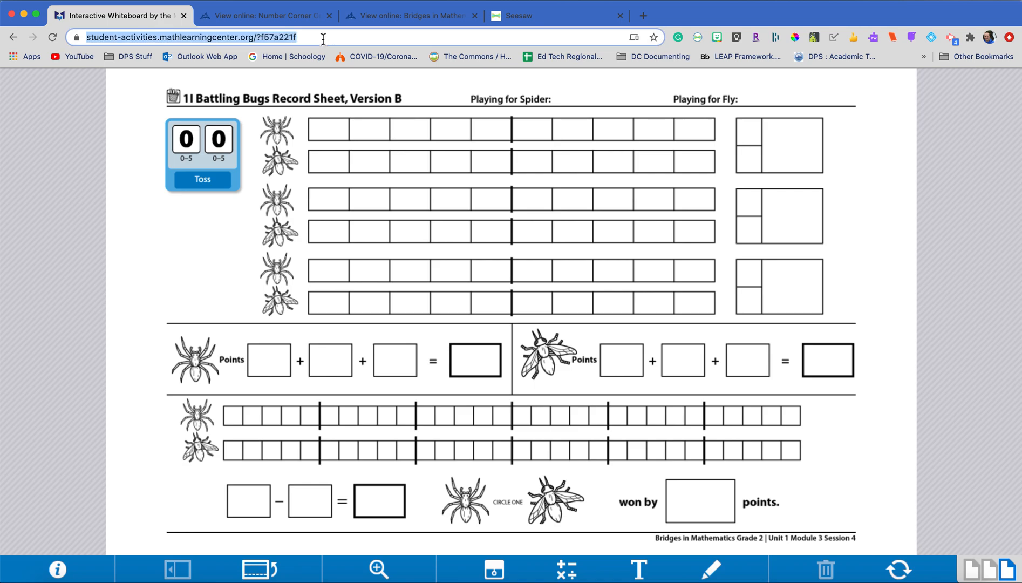
{"action": "left_click", "coordinate": [535, 15]}
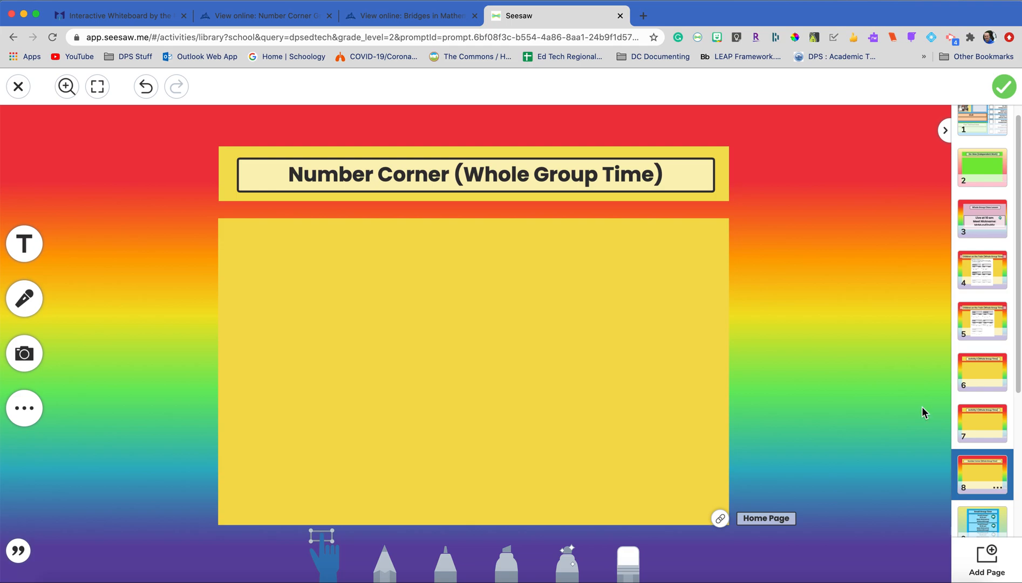
{"action": "scroll", "coordinate": [994, 448], "scroll_direction": "down", "scroll_amount": 3}
{"action": "left_click", "coordinate": [989, 444]}
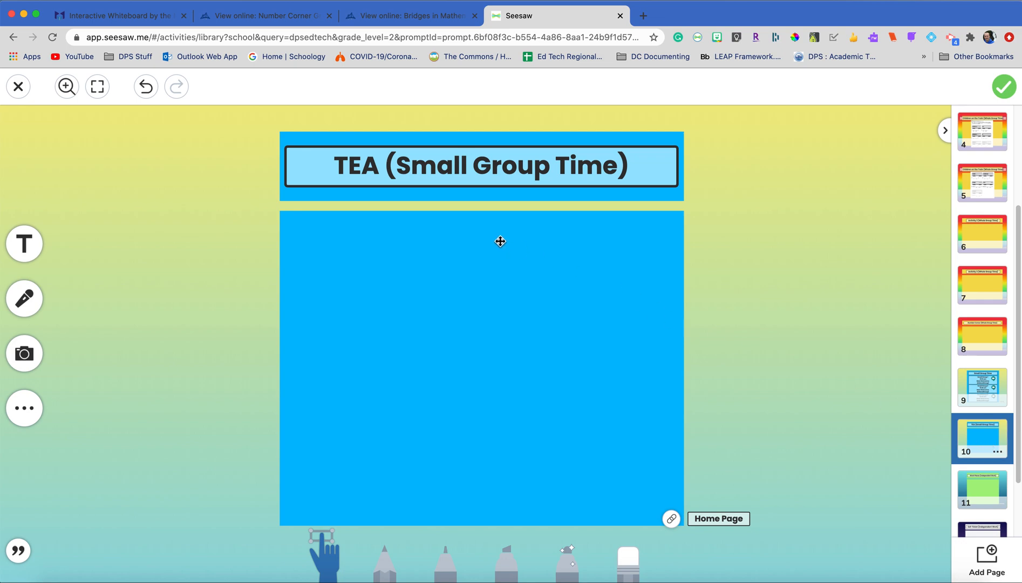
Add a link on page 10 using the copied Battling Bugs address, and move and enlarge its preview over the blue area
{"action": "left_click", "coordinate": [27, 414]}
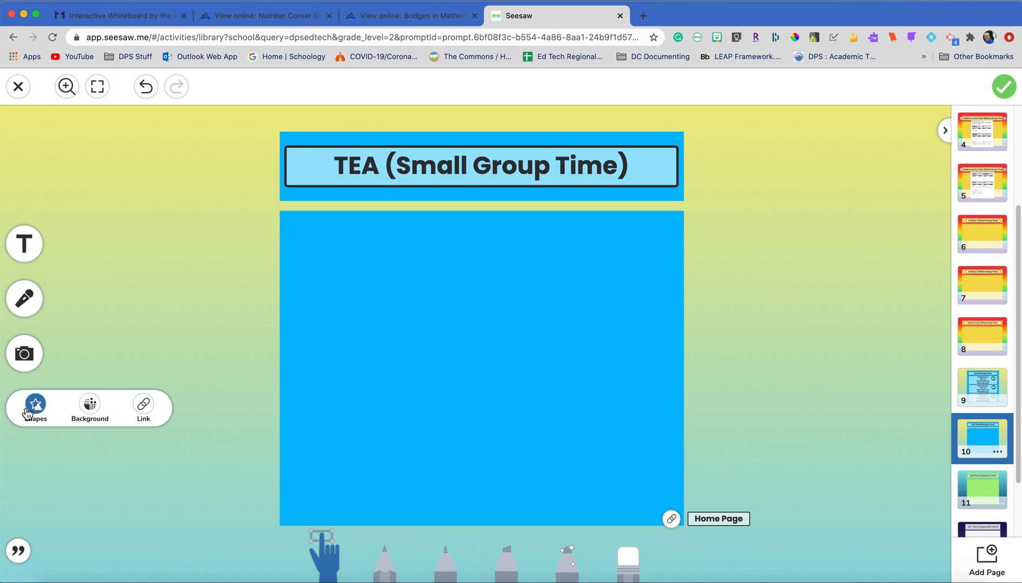
{"action": "left_click", "coordinate": [144, 404]}
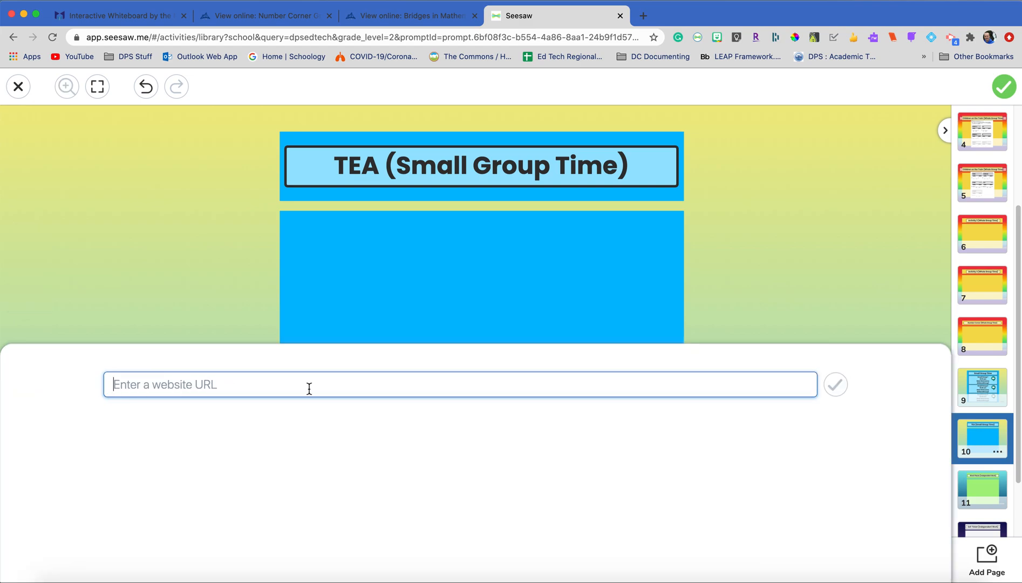
{"action": "key", "text": "super+v"}
{"action": "left_click", "coordinate": [834, 384]}
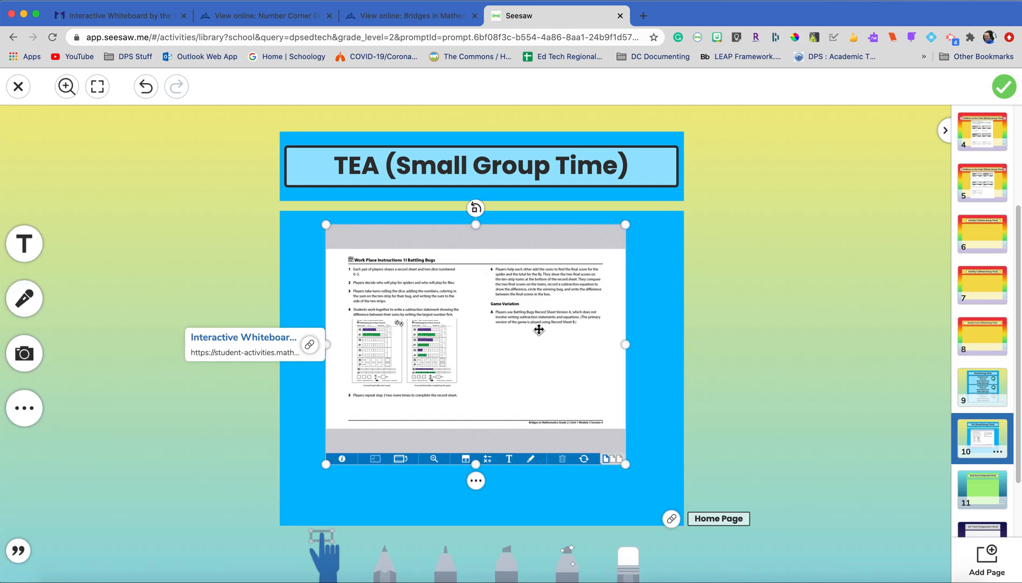
{"action": "left_click_drag", "start_coordinate": [534, 322], "coordinate": [530, 310]}
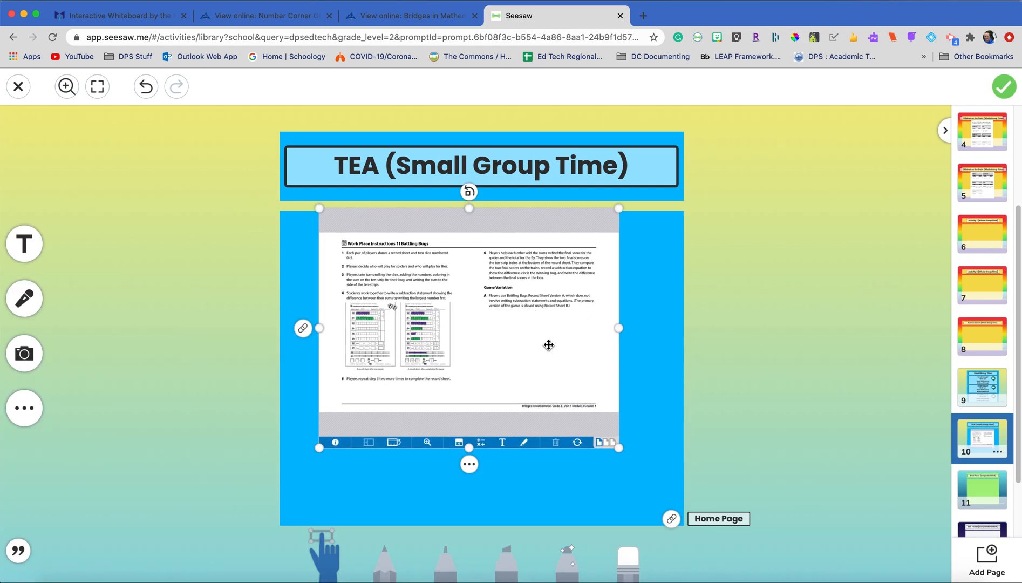
{"action": "left_click_drag", "start_coordinate": [622, 452], "coordinate": [682, 504]}
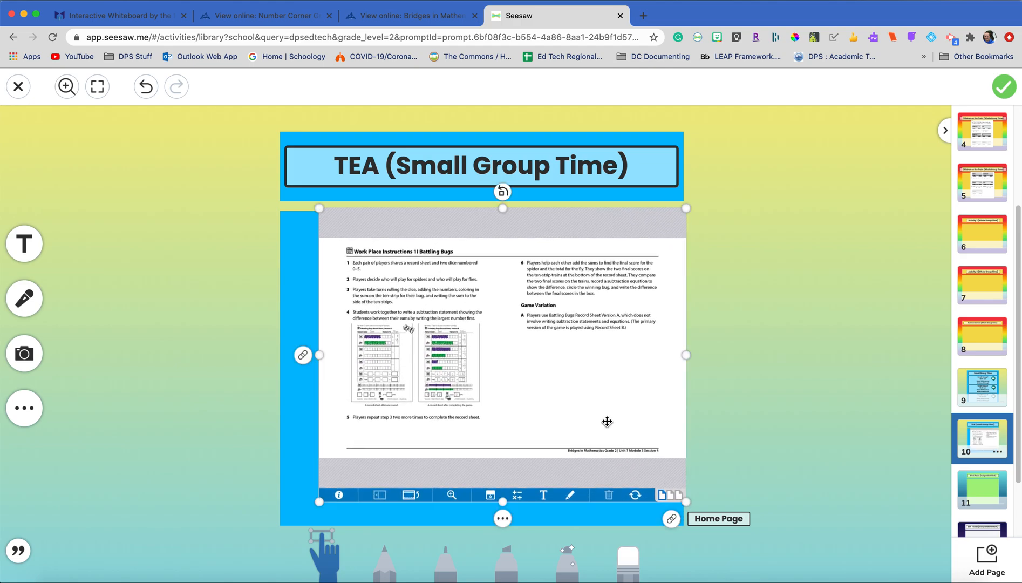